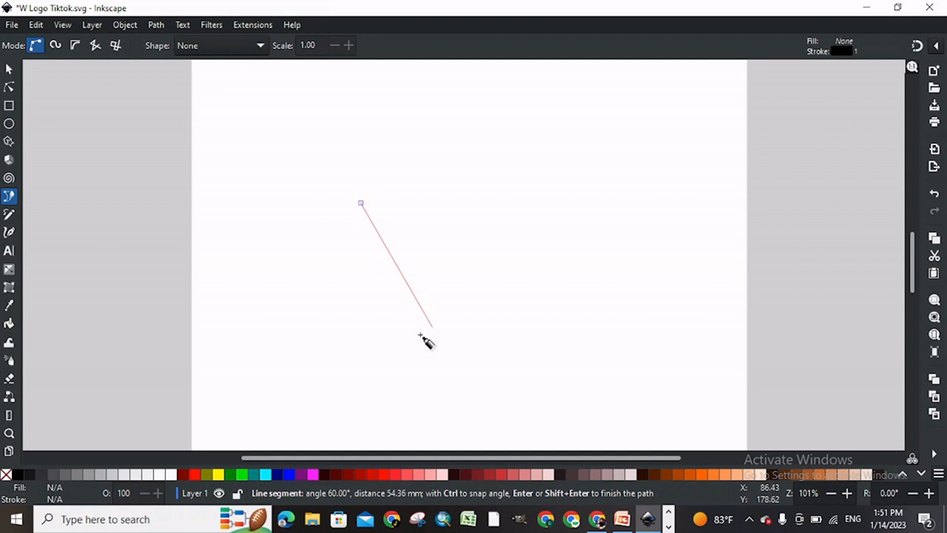
# Step: Draw a closed straight-sided V outline about 68 mm wide and 52 mm high, and enlarge it slightly
pyautogui.click(417, 323)
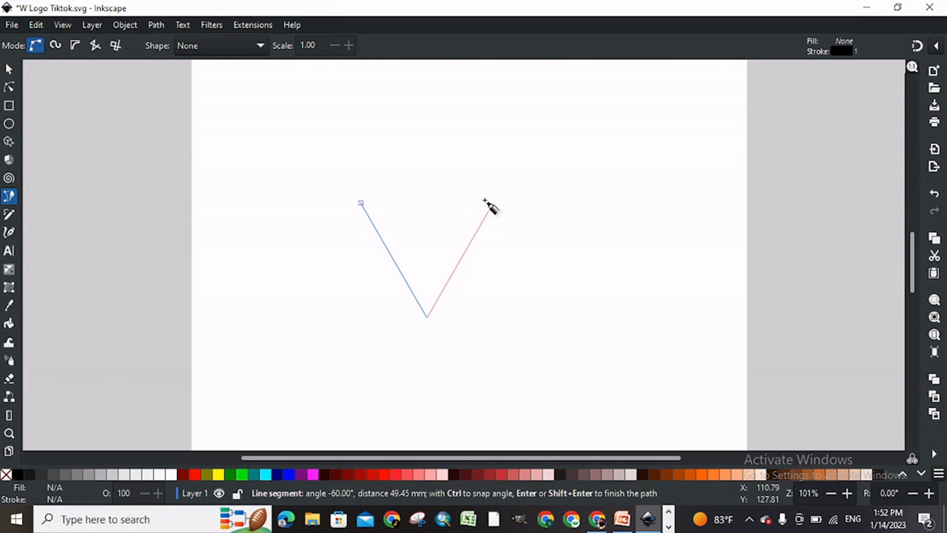
pyautogui.click(493, 203)
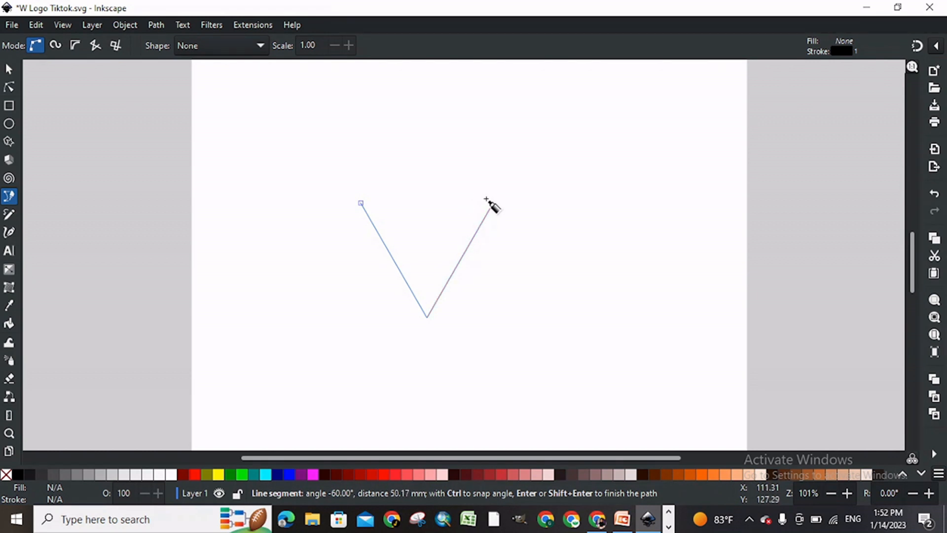
pyautogui.click(517, 211)
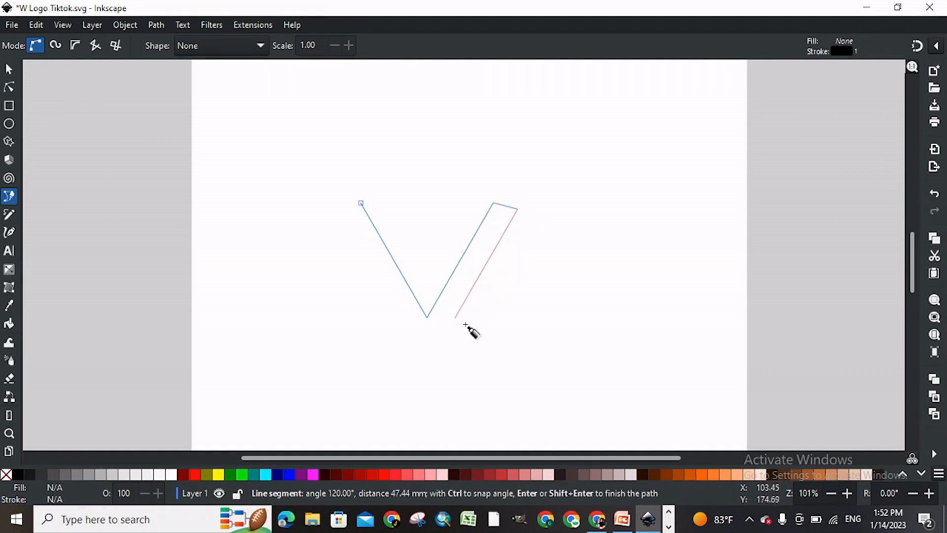
pyautogui.click(455, 347)
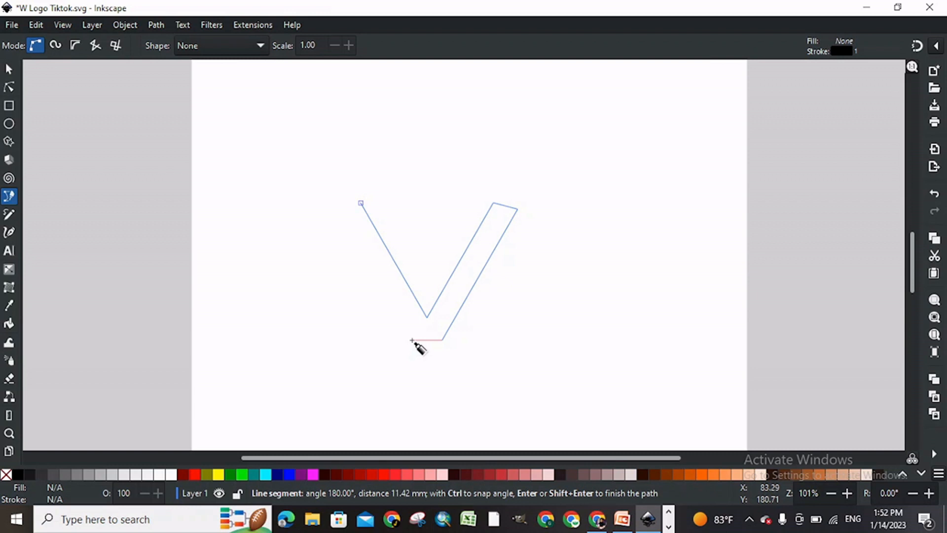
pyautogui.click(412, 341)
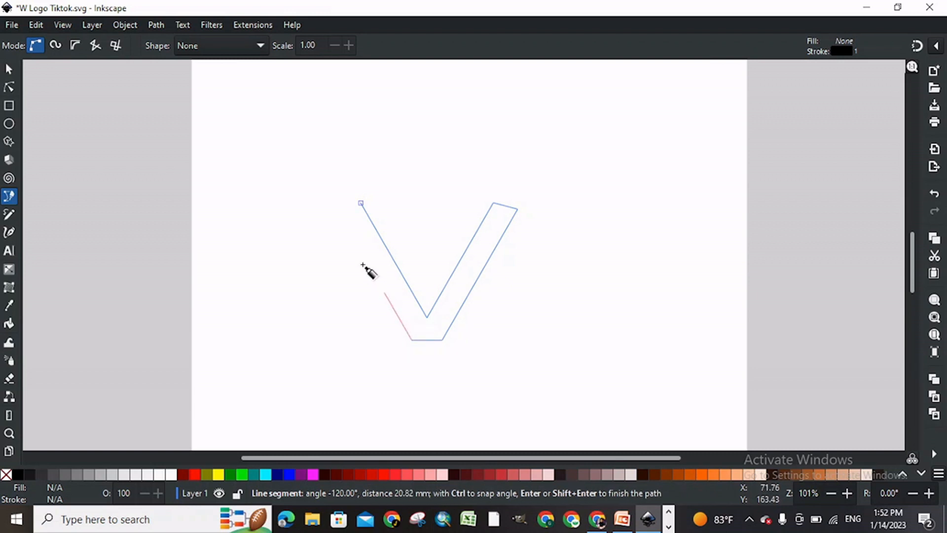
pyautogui.click(340, 215)
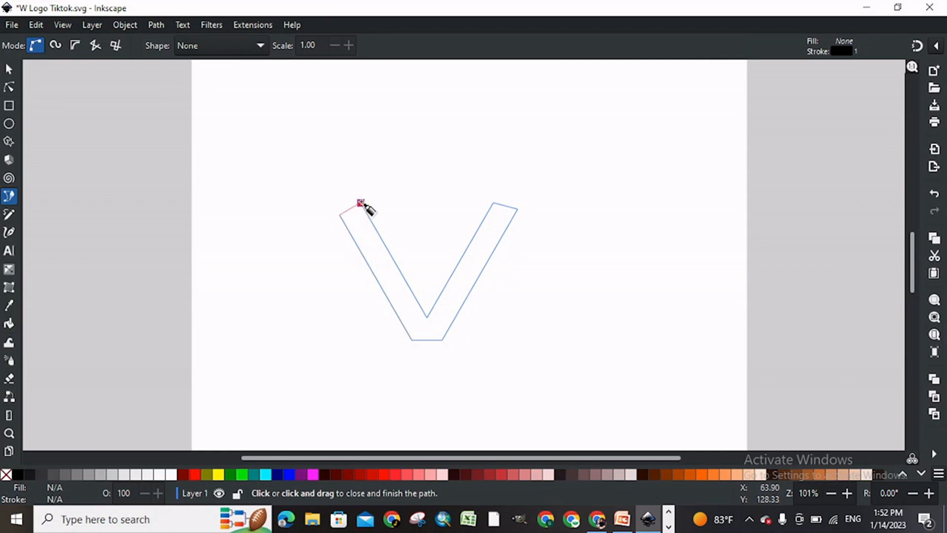
pyautogui.click(361, 202)
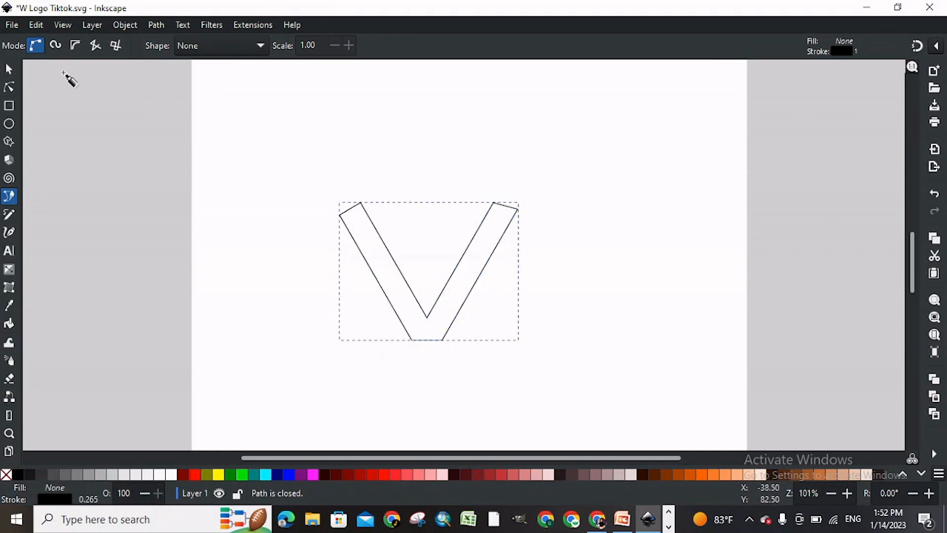
pyautogui.click(10, 70)
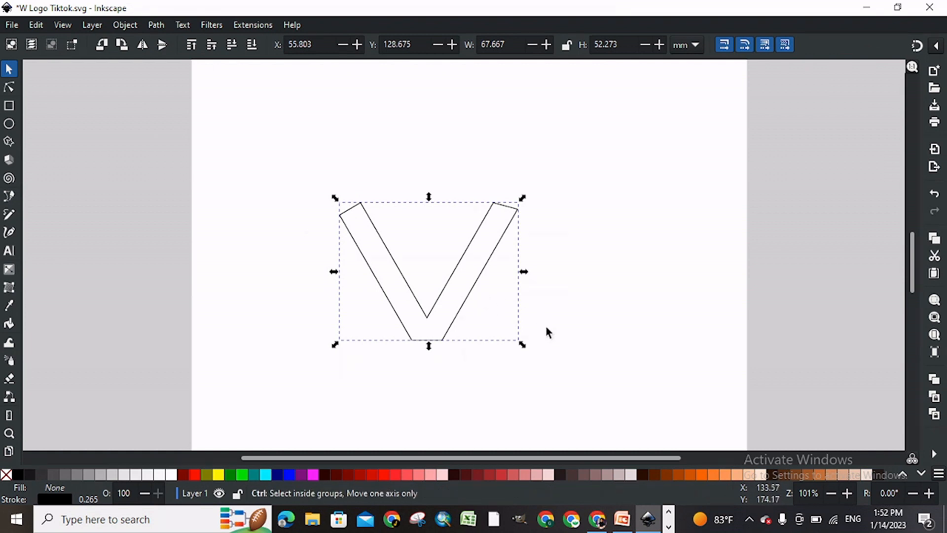
pyautogui.moveTo(524, 346); pyautogui.dragTo(545, 368)
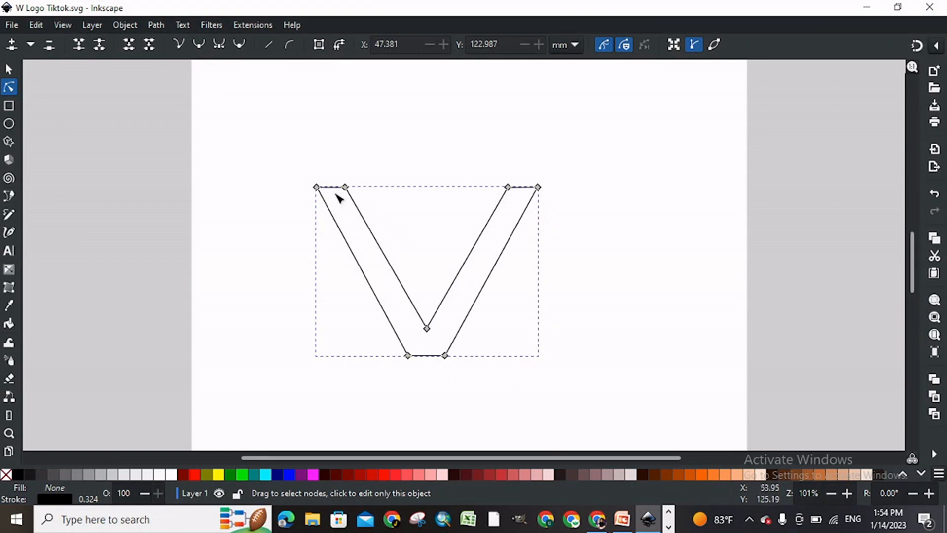
# Step: Move the V's top-left outer node and both inner top nodes to widen the arm tops, and save the document
pyautogui.moveTo(317, 188); pyautogui.dragTo(316, 189)
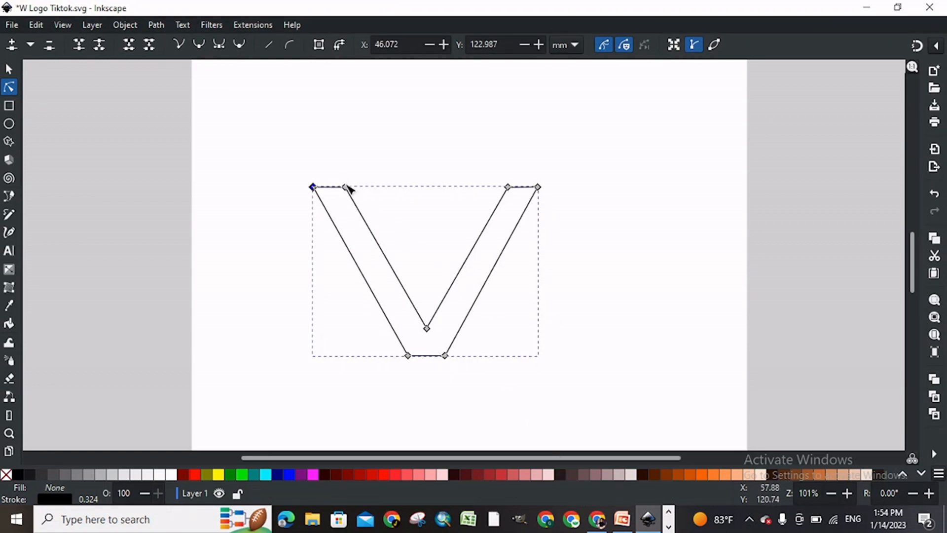
pyautogui.moveTo(350, 188); pyautogui.dragTo(349, 192)
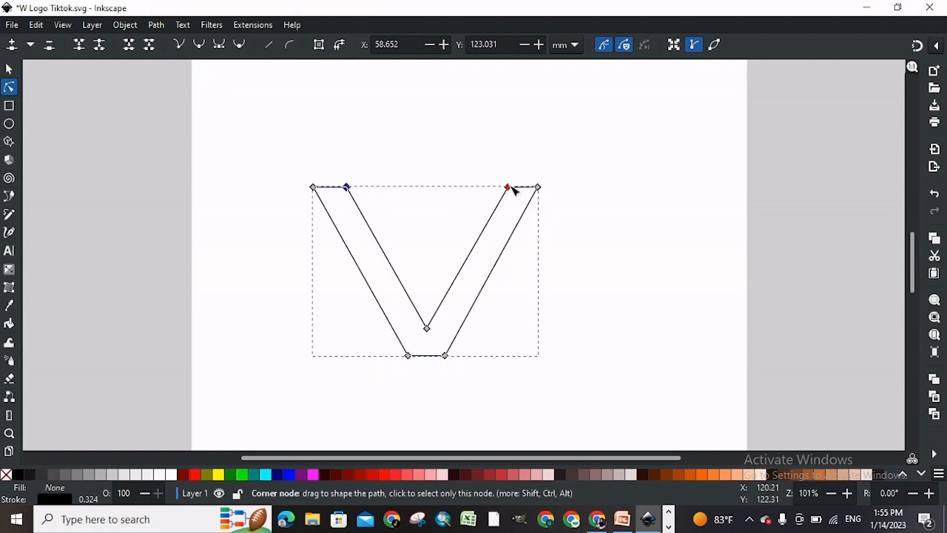
pyautogui.moveTo(510, 188); pyautogui.dragTo(504, 187)
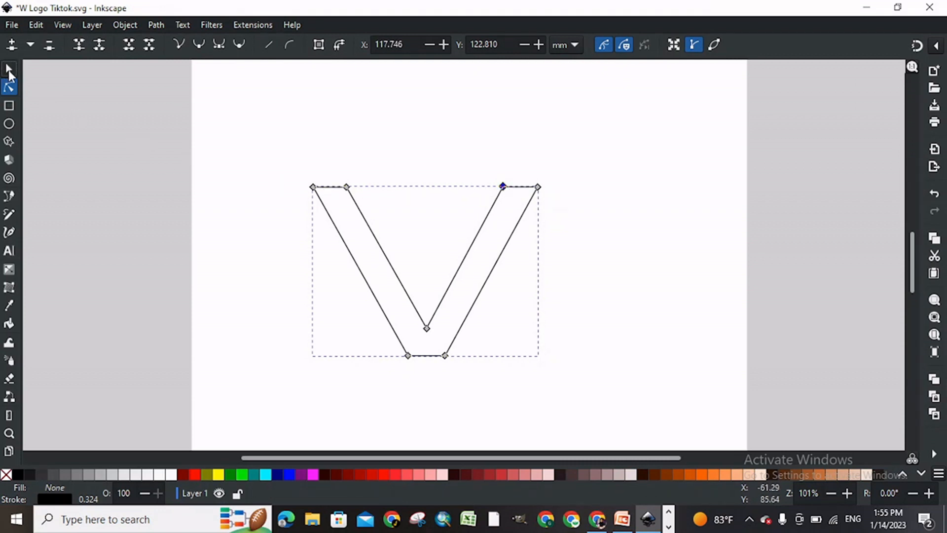
pyautogui.click(9, 72)
pyautogui.hotkey('ctrl', 's')
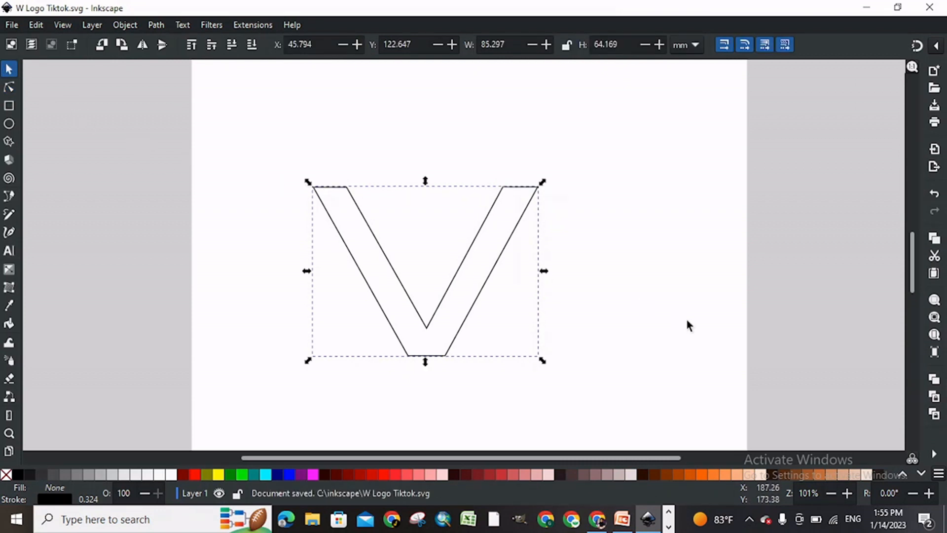
# Step: Duplicate the V and move the copy about 28.5 mm horizontally to the right so the two overlap as a W
pyautogui.click(688, 325)
pyautogui.click(479, 231)
pyautogui.hotkey('ctrl', 'd')
pyautogui.moveTo(480, 230); pyautogui.dragTo(559, 237)
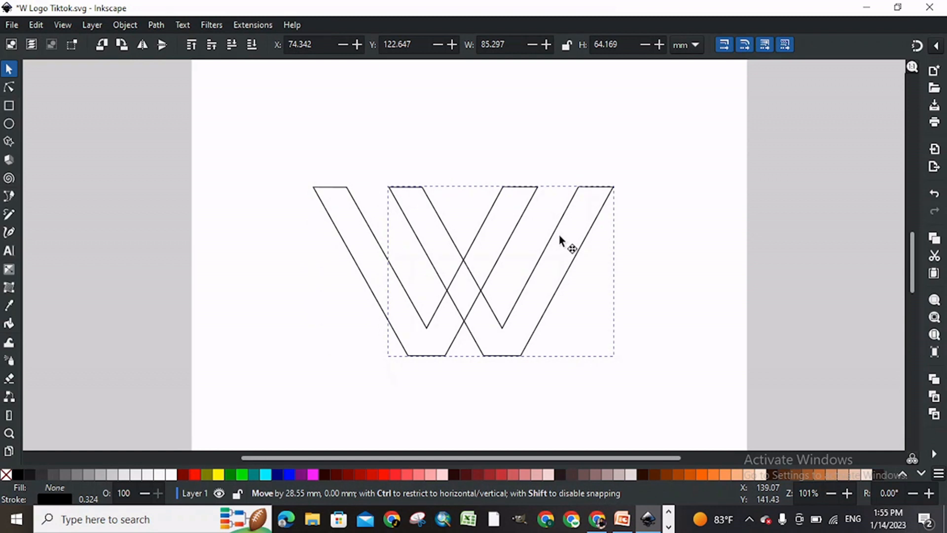
pyautogui.moveTo(559, 237); pyautogui.dragTo(560, 237)
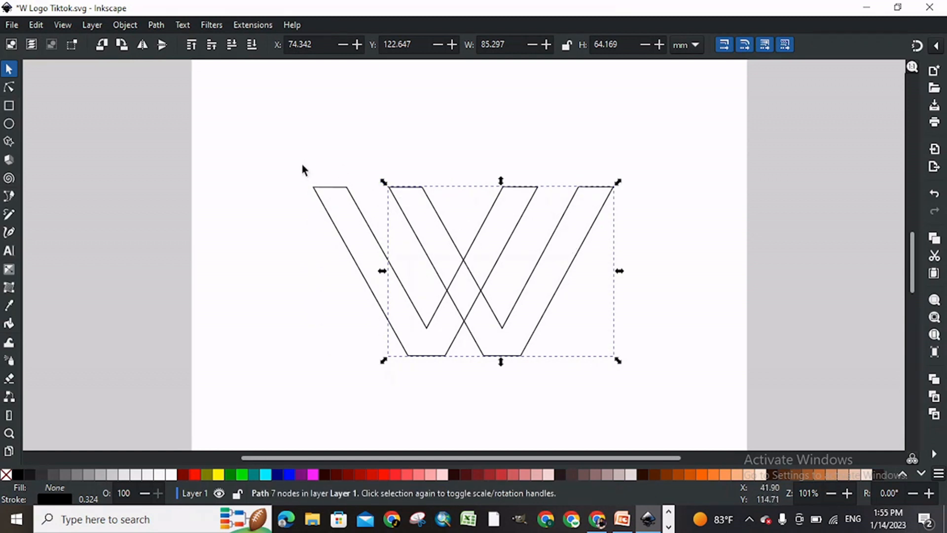
pyautogui.click(223, 162)
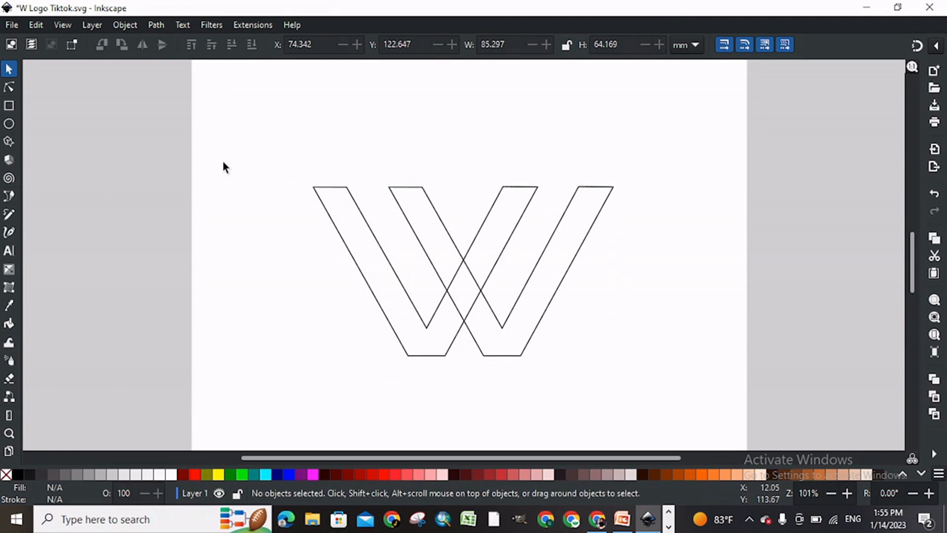
# Step: Draw a closed trapezoid crossbar about 57 mm wide and 10 mm high between the tops of the two crossing inner arms
pyautogui.click(8, 197)
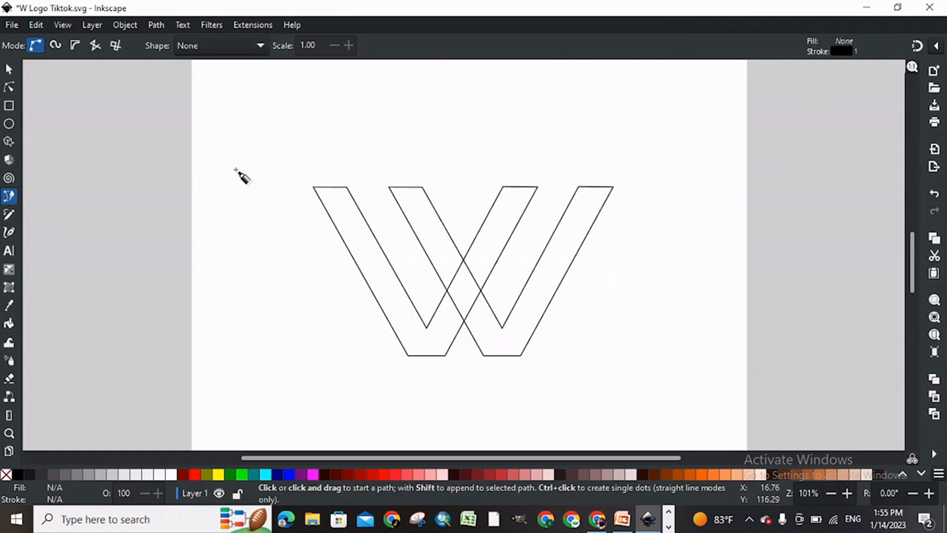
pyautogui.click(389, 185)
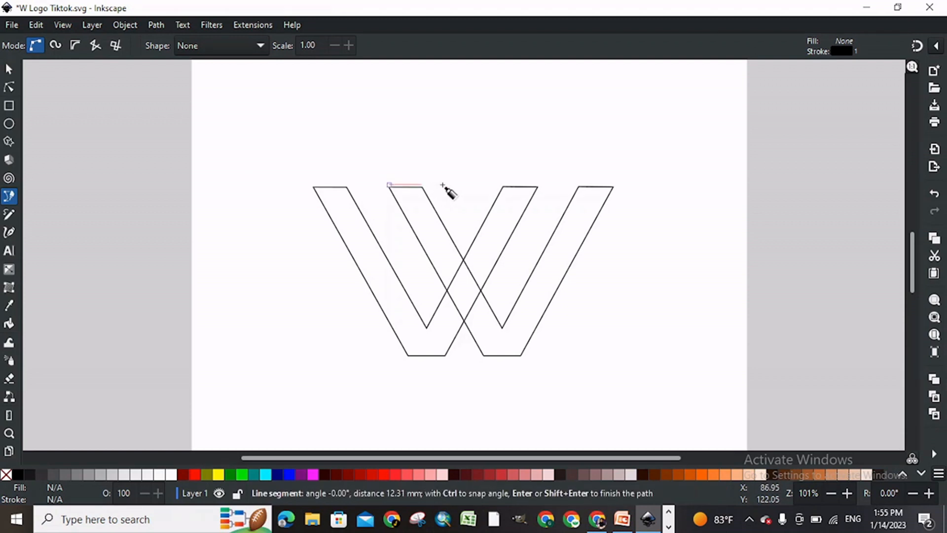
pyautogui.click(538, 186)
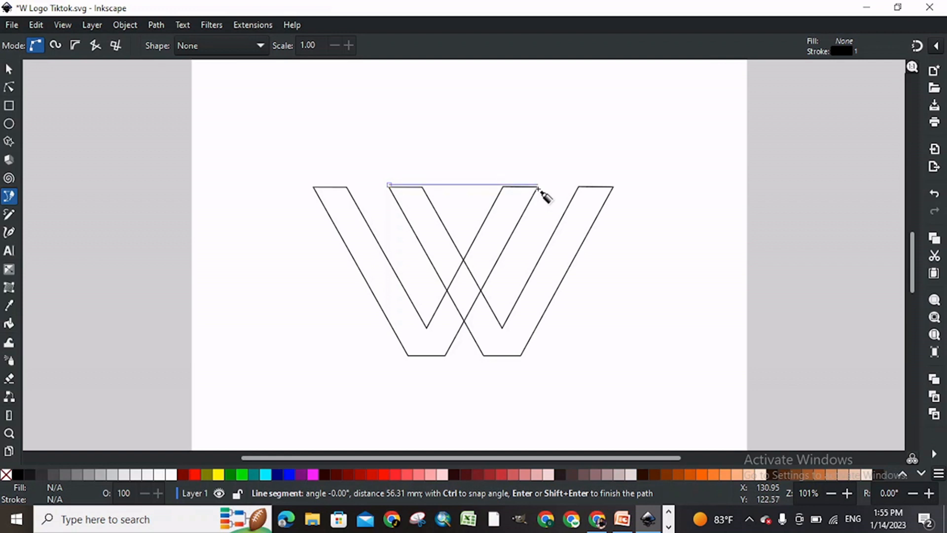
pyautogui.click(525, 210)
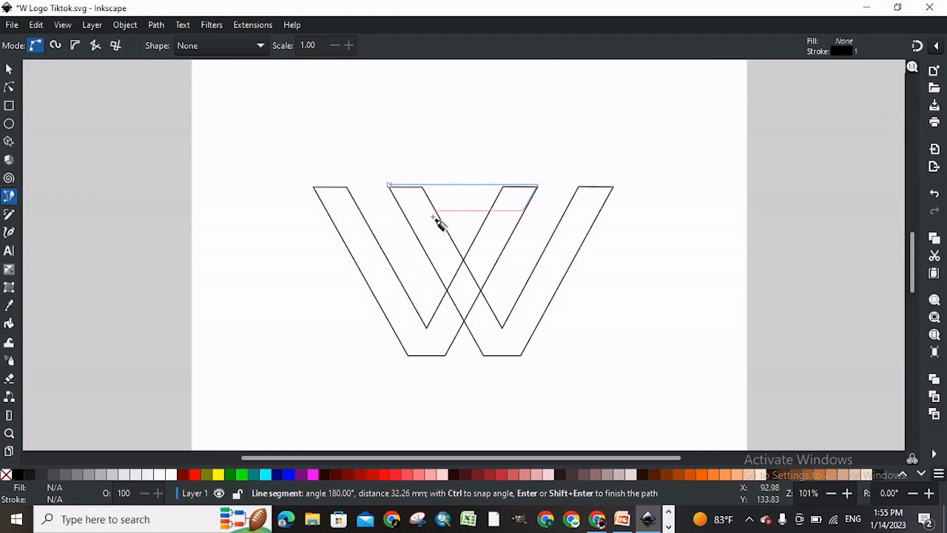
pyautogui.click(403, 211)
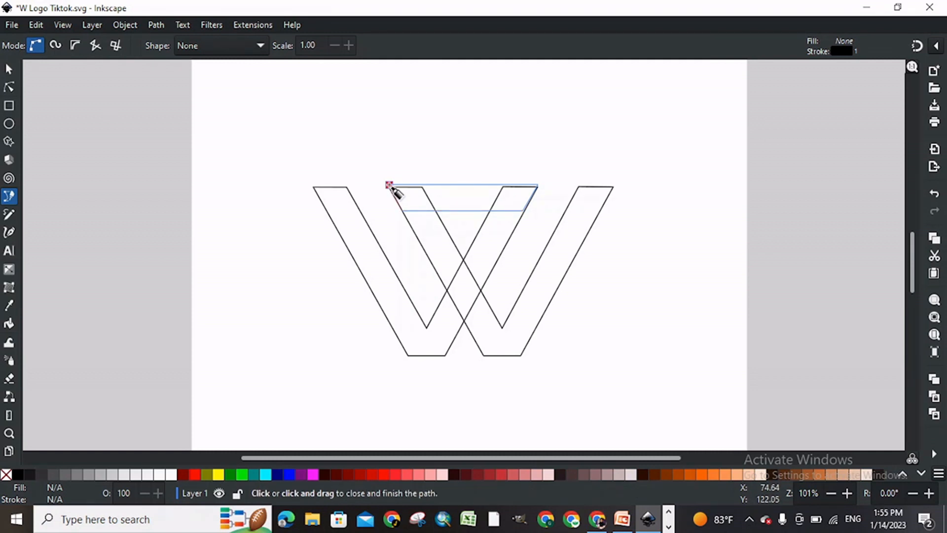
pyautogui.click(390, 185)
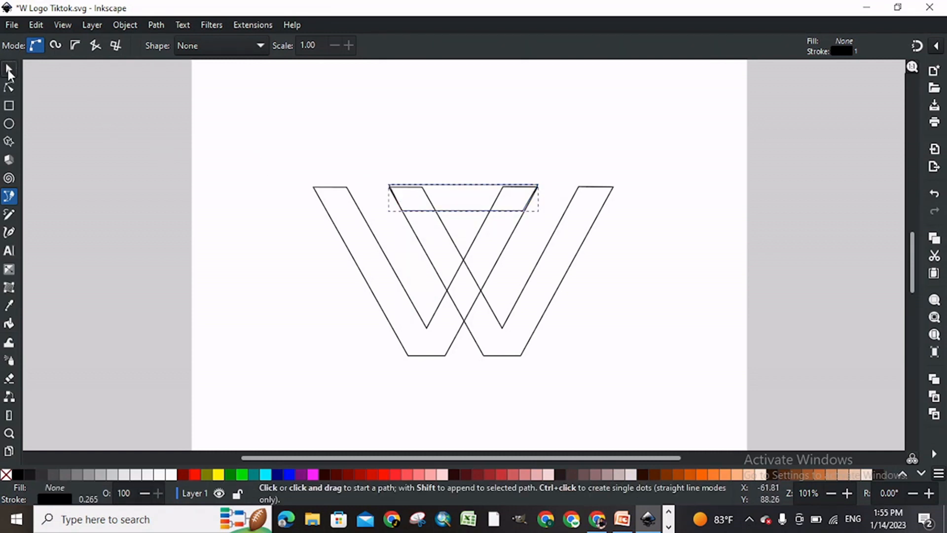
# Step: Move the crossbar down slightly so its upper edge lines up with the tops of the V shapes
pyautogui.click(9, 69)
pyautogui.press('+')
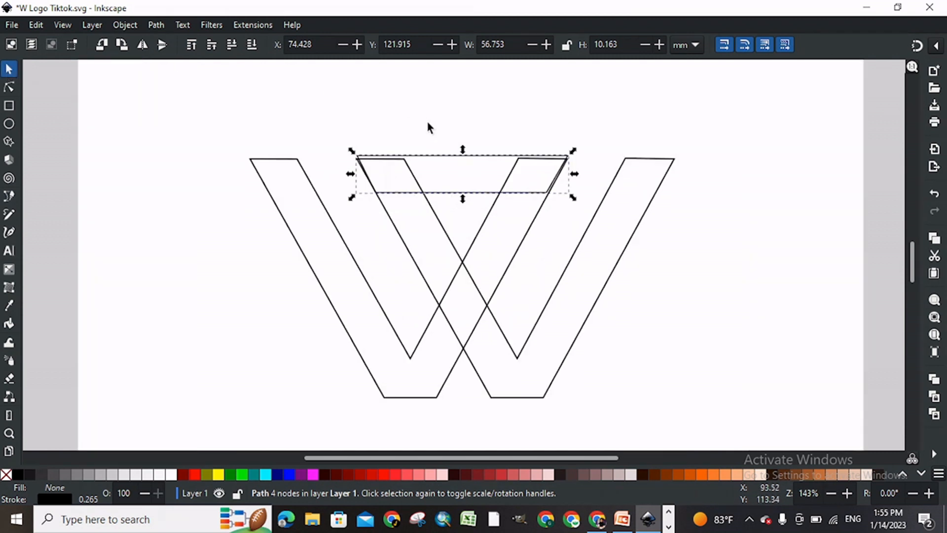
pyautogui.moveTo(430, 158); pyautogui.dragTo(427, 158)
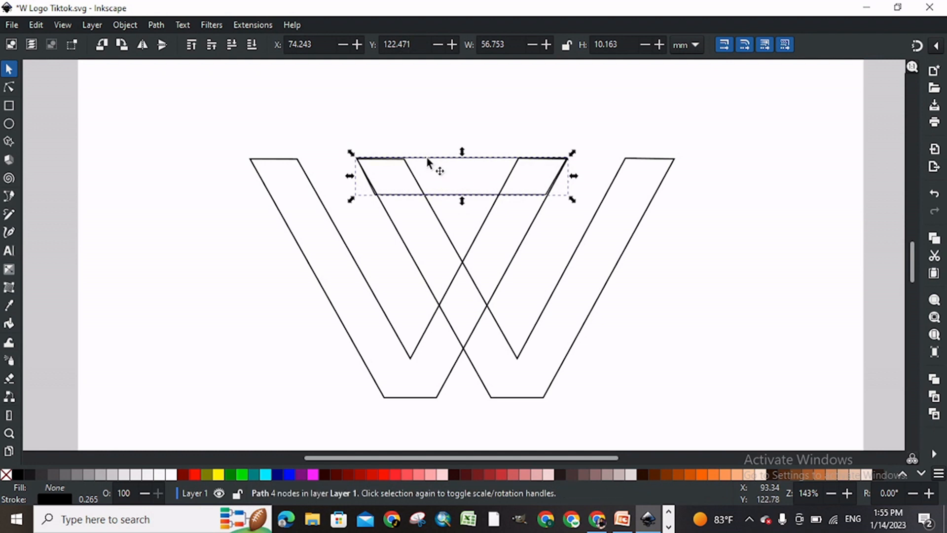
pyautogui.click(327, 159)
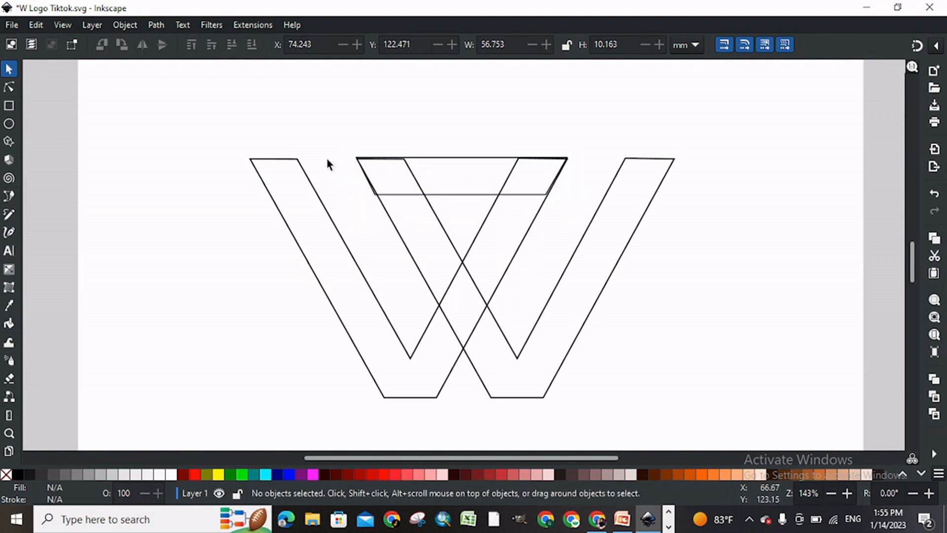
# Step: Shift the crossbar's two bottom nodes to the right so its slanted ends follow the arms of the V shapes
pyautogui.doubleClick(412, 191)
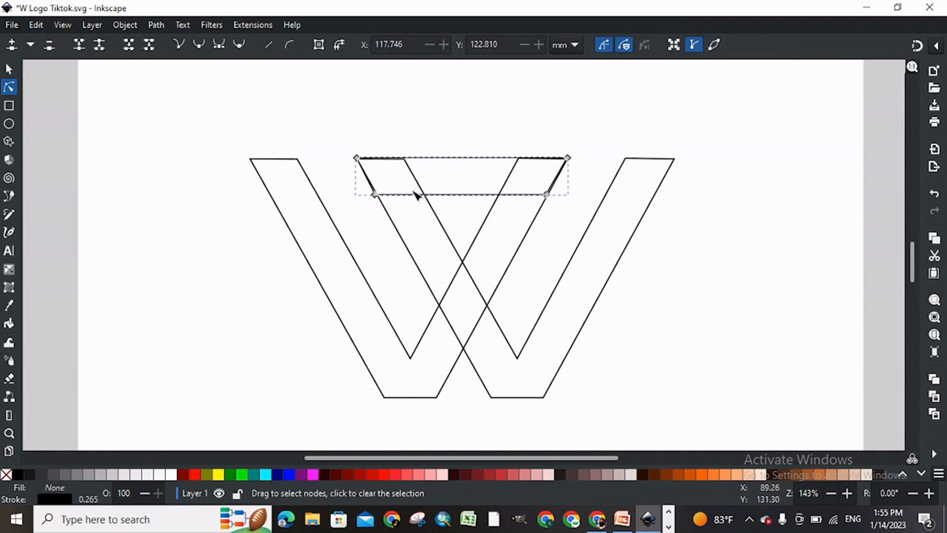
pyautogui.moveTo(379, 197); pyautogui.dragTo(382, 199)
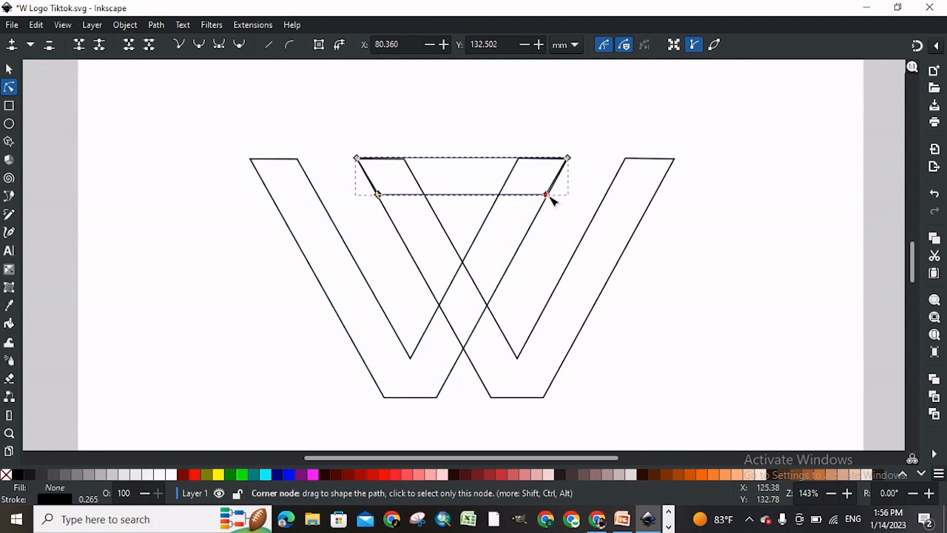
pyautogui.moveTo(551, 196); pyautogui.dragTo(553, 197)
pyautogui.click(404, 102)
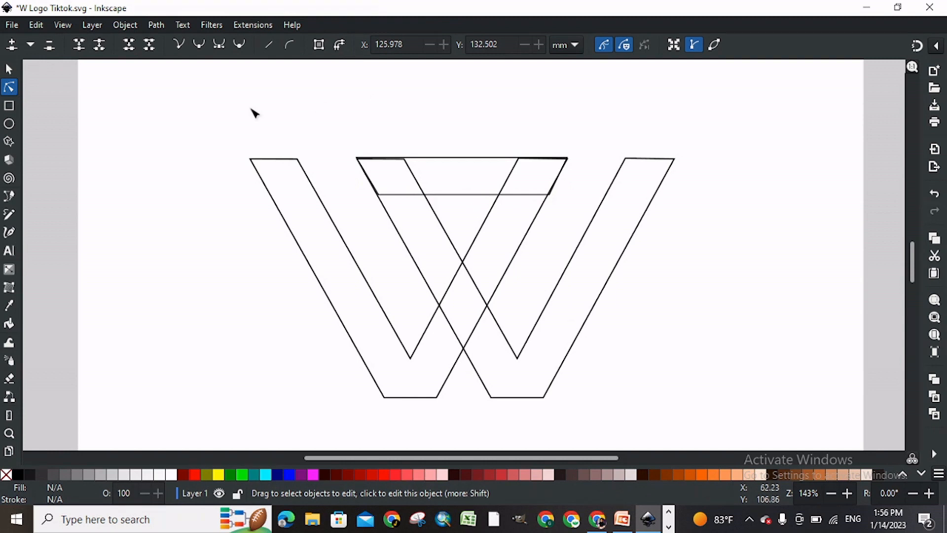
pyautogui.click(9, 69)
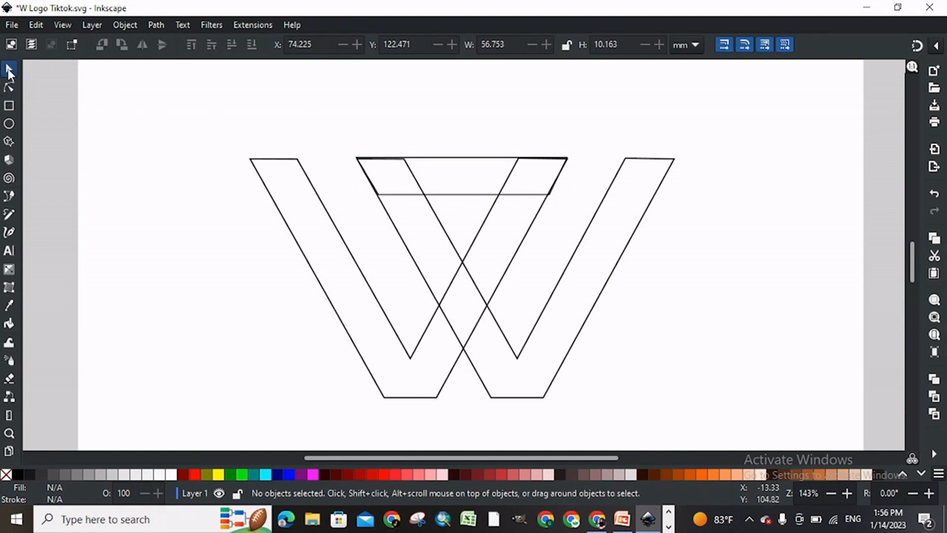
# Step: Fill all three shapes with orange, remove their outlines, and save the document
pyautogui.press('5')
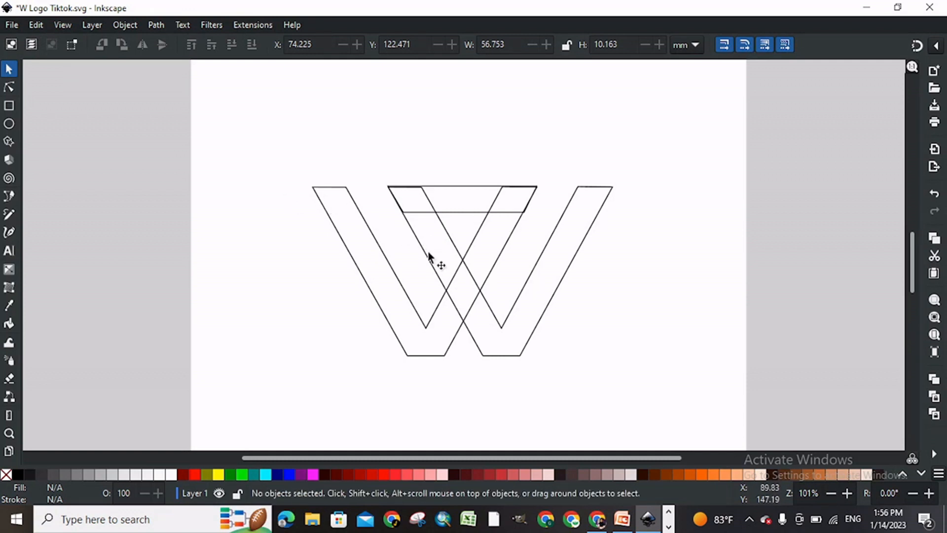
pyautogui.hotkey('ctrl', 'a')
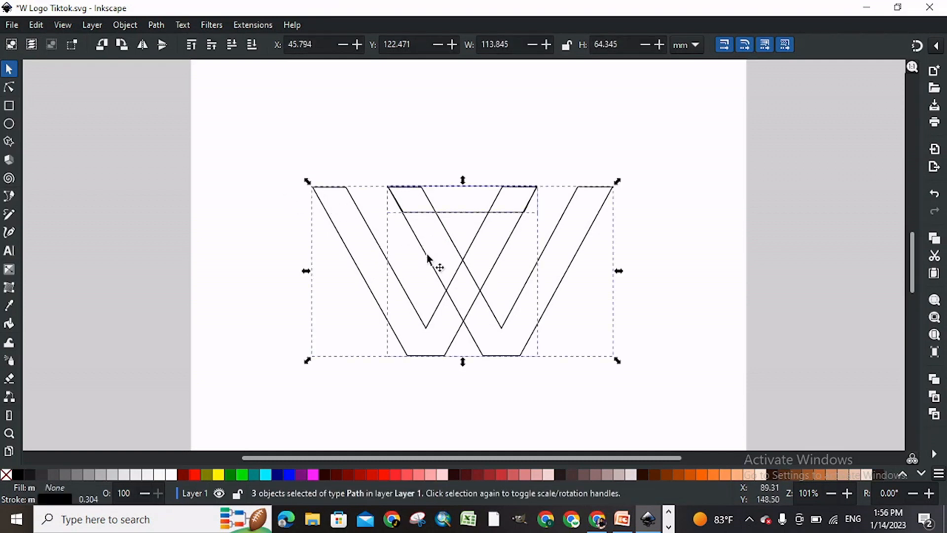
pyautogui.click(712, 474)
pyautogui.click(703, 473)
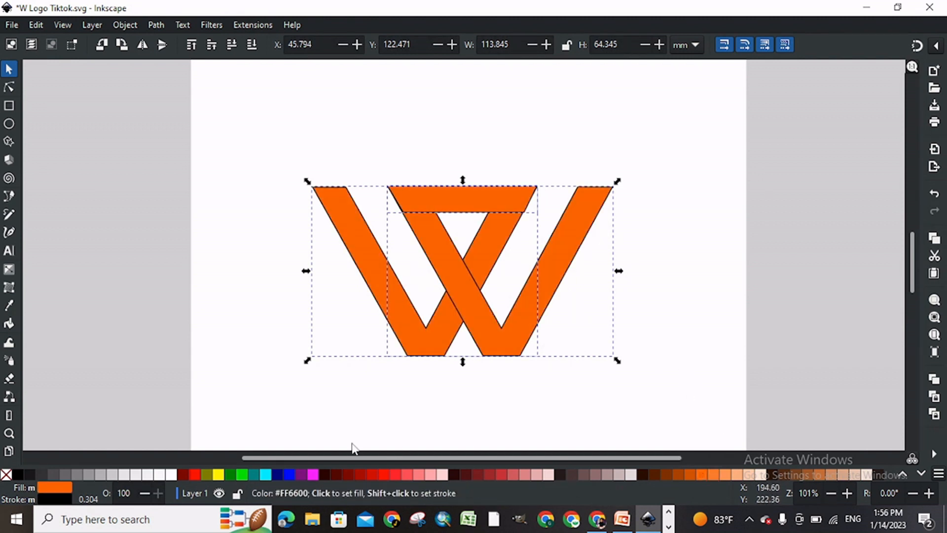
pyautogui.keyDown('shift'); pyautogui.click(6, 475); pyautogui.keyUp('shift')
pyautogui.click(209, 283)
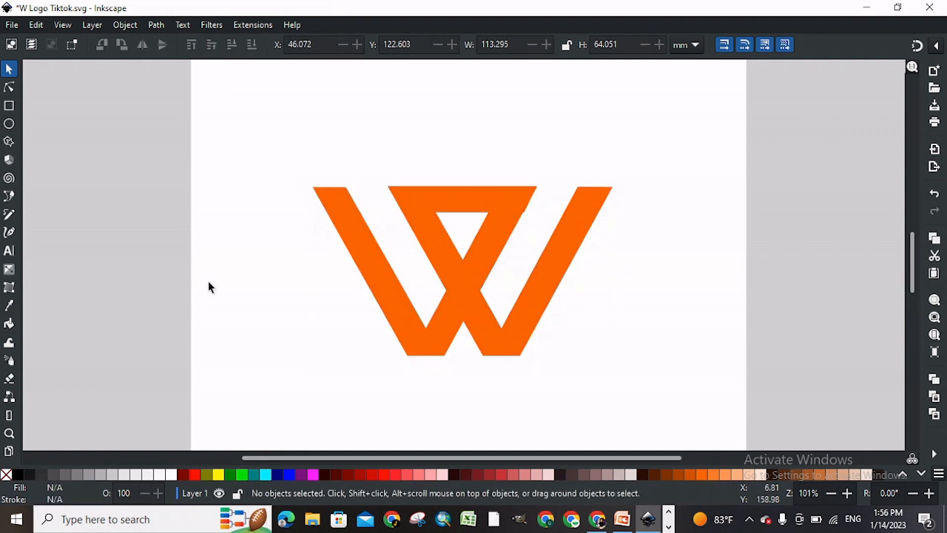
pyautogui.press('+')
pyautogui.hotkey('ctrl', 's')
# Step: Nudge the crossbar's lower-right, upper-left and upper-right nodes so its corners sit on the edges of the V arms
pyautogui.press('+')
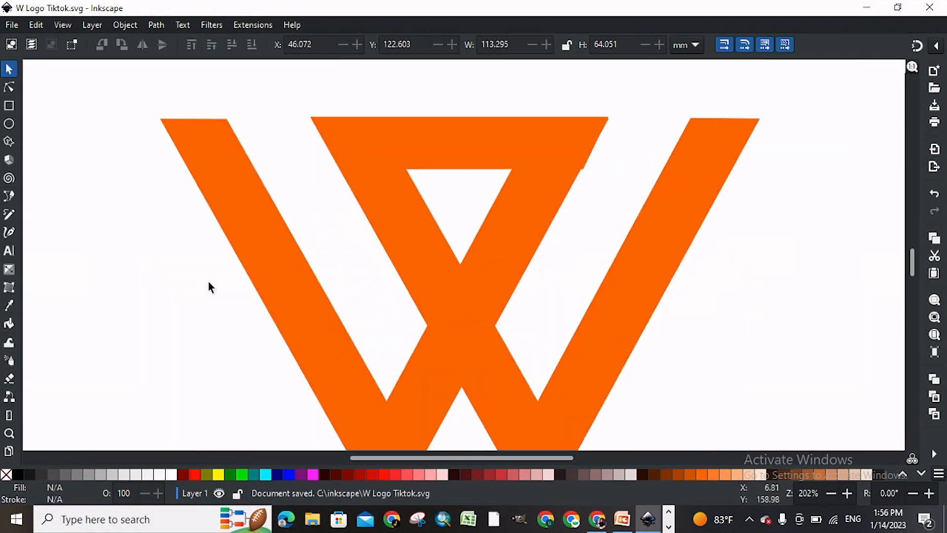
pyautogui.doubleClick(557, 127)
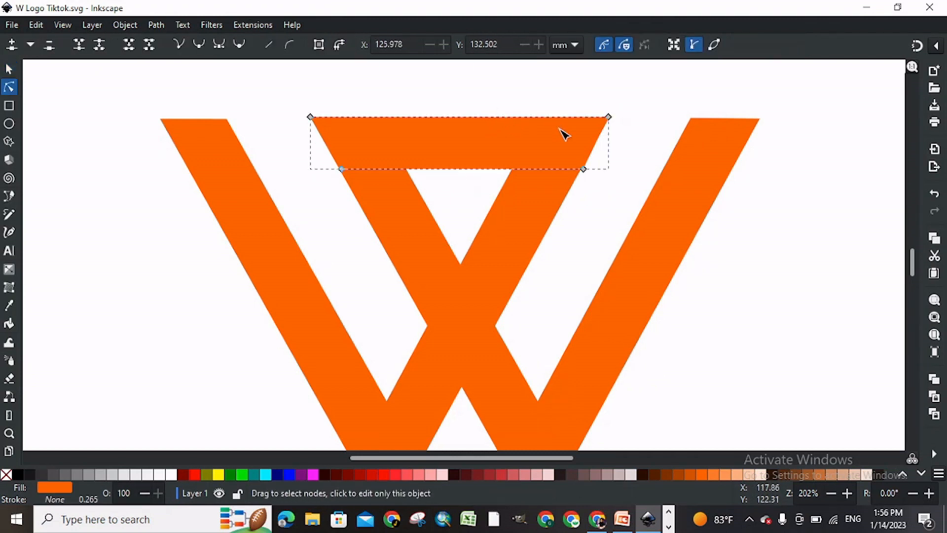
pyautogui.click(584, 169)
pyautogui.moveTo(584, 170); pyautogui.dragTo(582, 169)
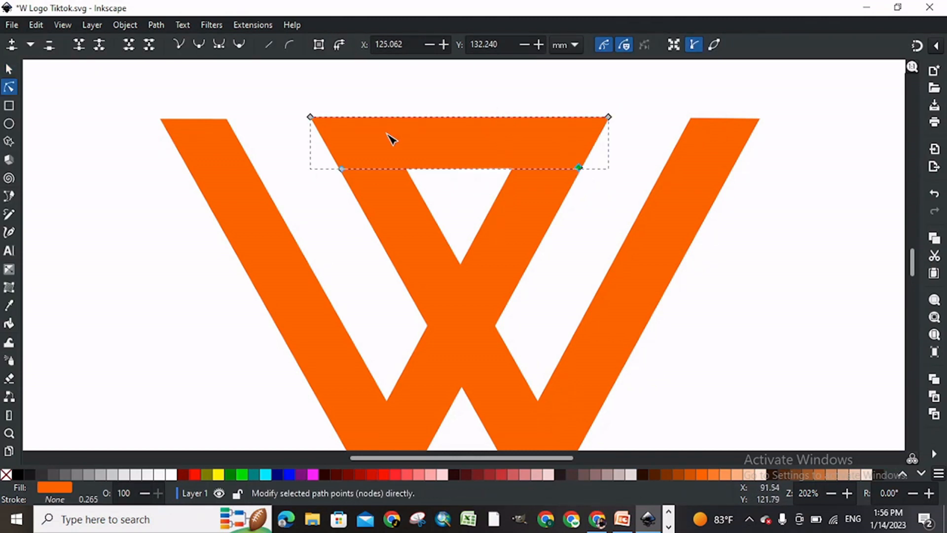
pyautogui.moveTo(314, 118); pyautogui.dragTo(317, 123)
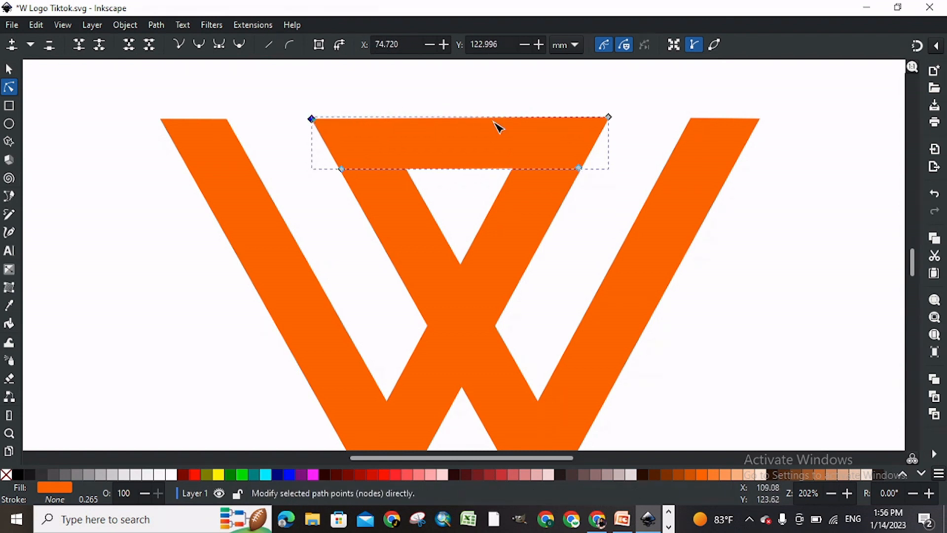
pyautogui.moveTo(613, 118); pyautogui.dragTo(609, 121)
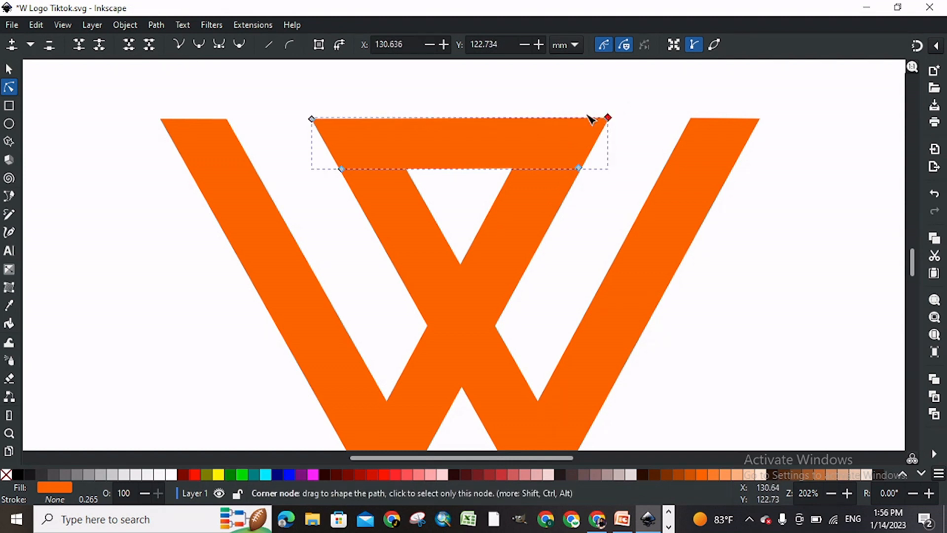
pyautogui.click(447, 101)
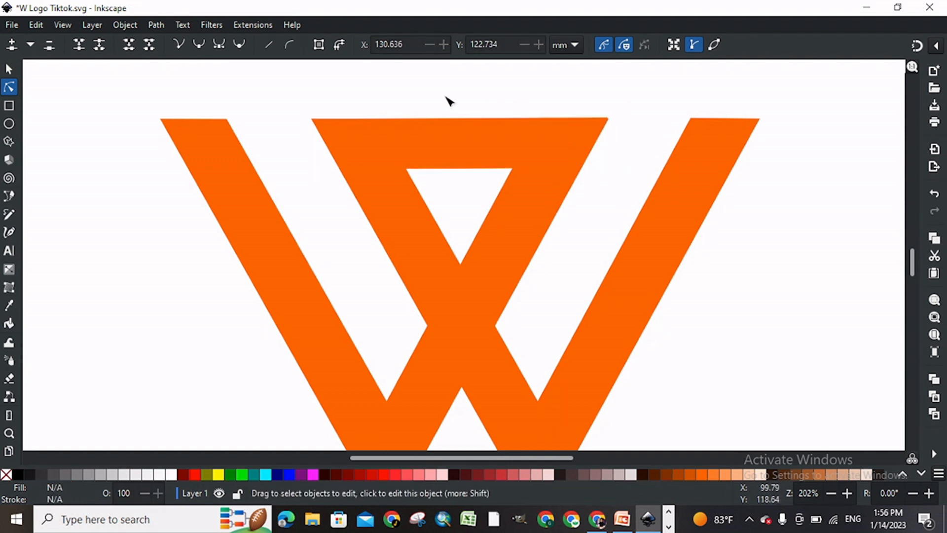
# Step: Fine-tune the crossbar's upper-left node so its top edge is level and meets the V arm's corner, and save the document
pyautogui.click(388, 127)
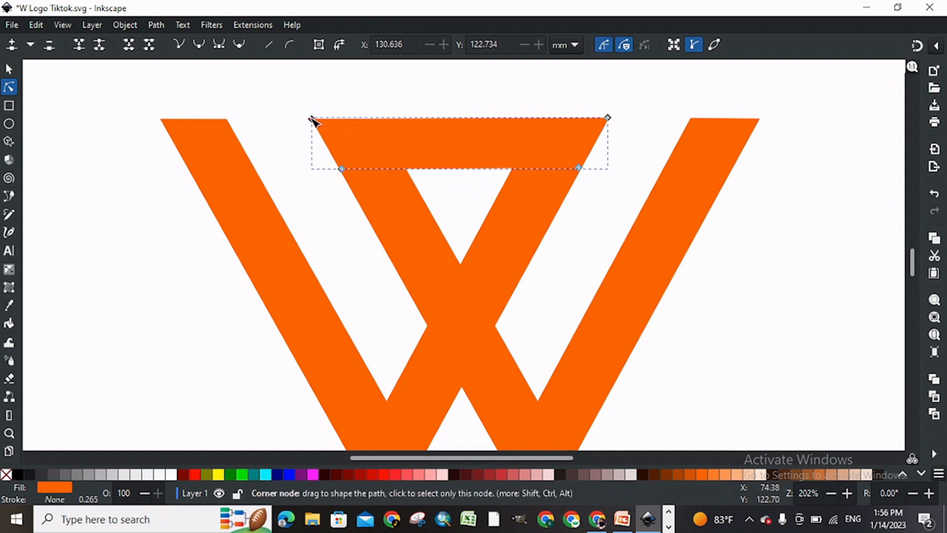
pyautogui.moveTo(314, 119); pyautogui.dragTo(318, 118)
pyautogui.click(281, 117)
pyautogui.click(282, 117)
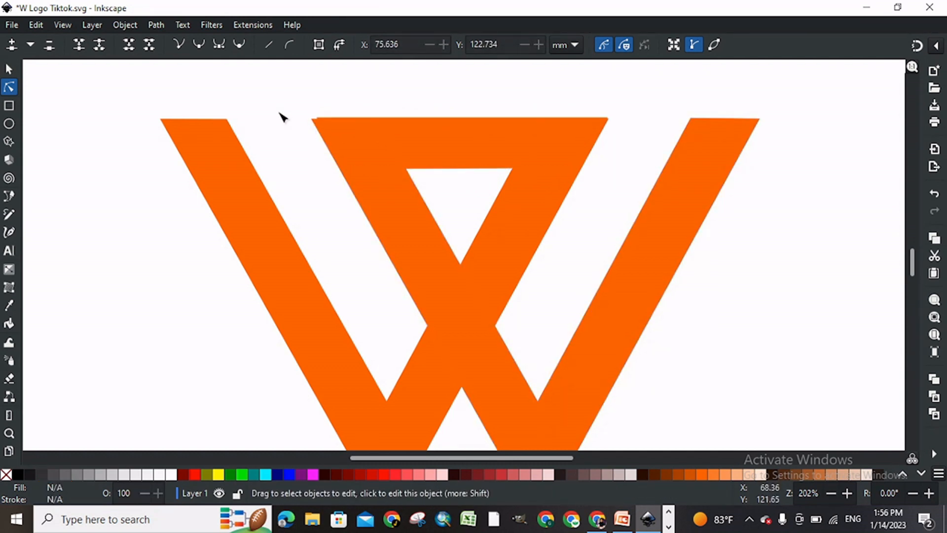
pyautogui.click(328, 126)
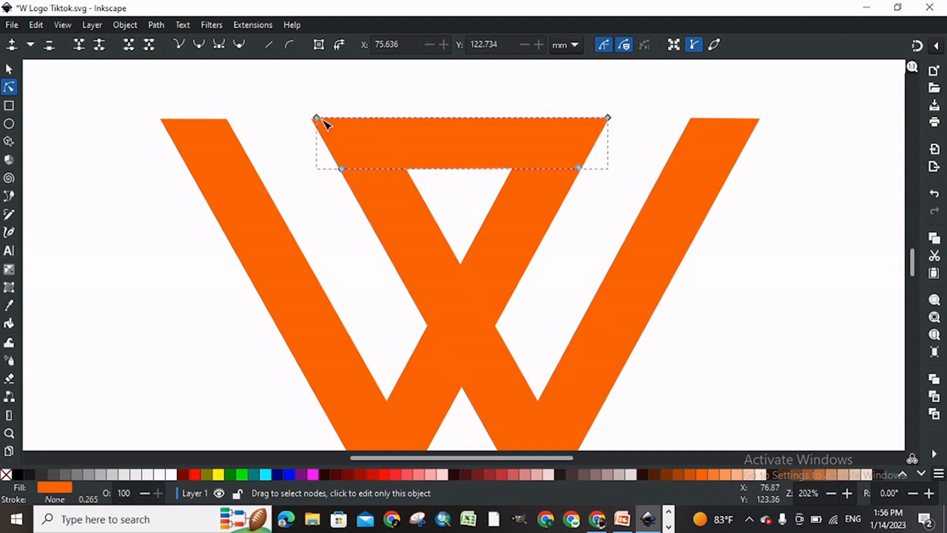
pyautogui.moveTo(319, 121); pyautogui.dragTo(313, 119)
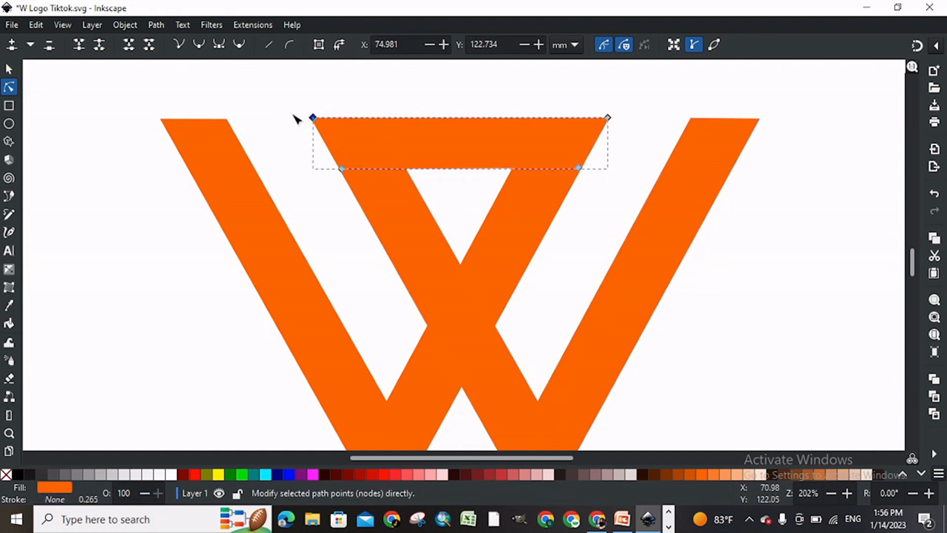
pyautogui.click(296, 118)
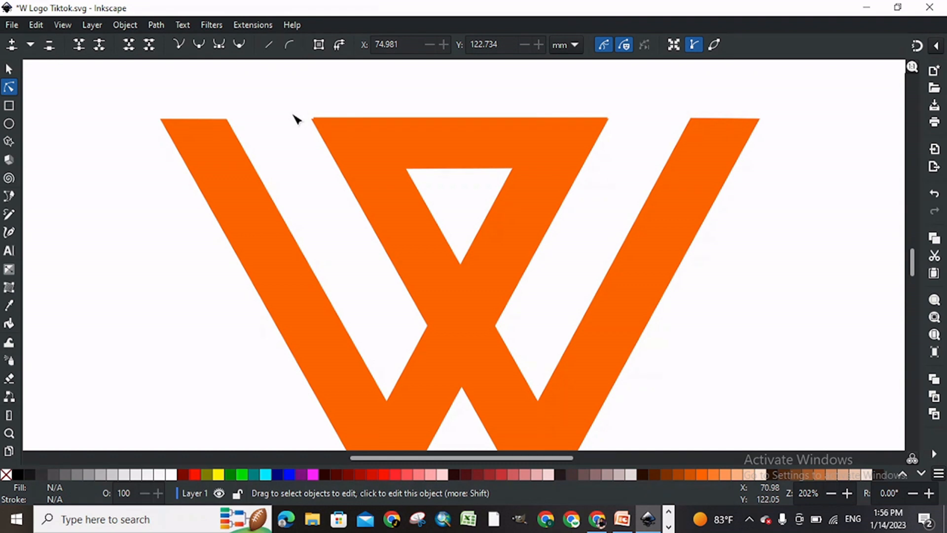
pyautogui.click(332, 133)
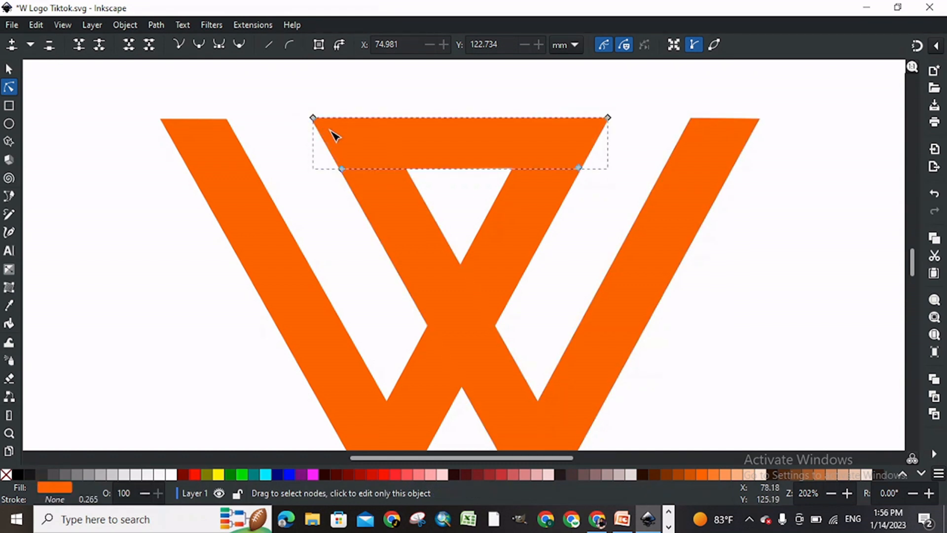
pyautogui.moveTo(315, 121); pyautogui.dragTo(312, 118)
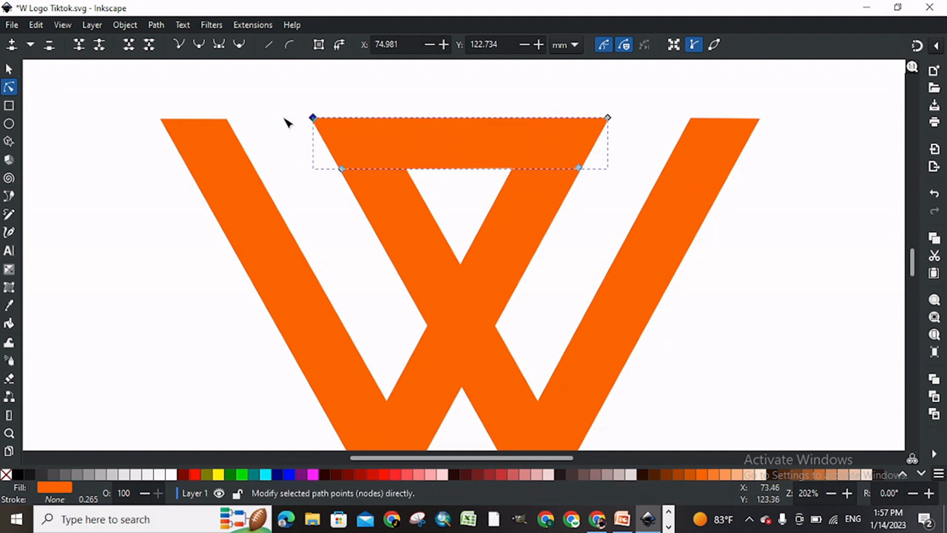
pyautogui.press('Escape')
pyautogui.press('Escape')
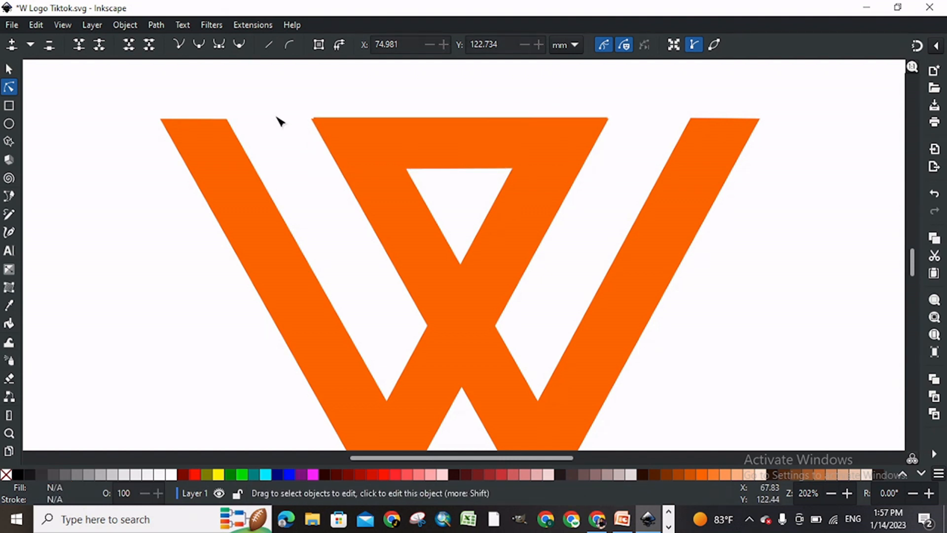
pyautogui.hotkey('ctrl', 's')
# Step: Adjust the top nodes of the crossbar and the left V shape so their upper edges line up flush
pyautogui.press('+')
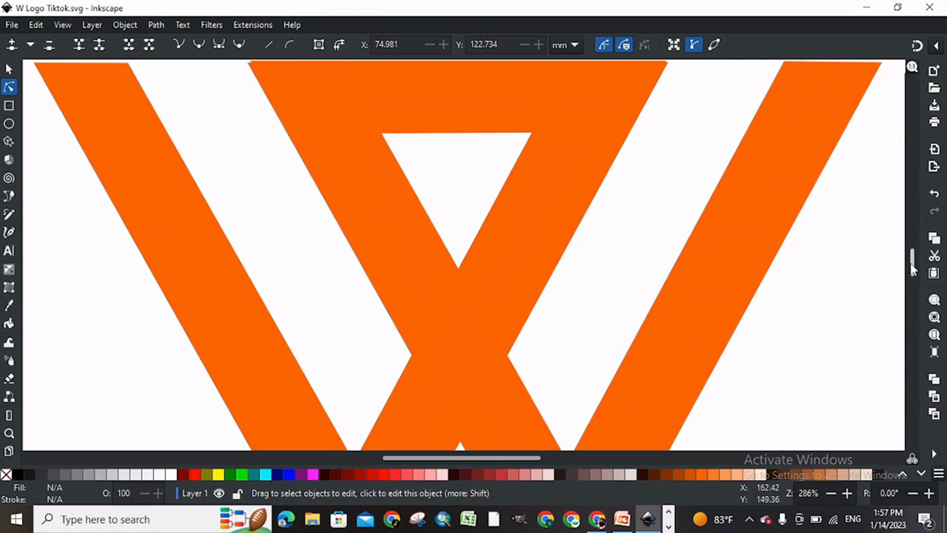
pyautogui.moveTo(911, 267); pyautogui.dragTo(911, 257)
pyautogui.hotkey('ctrl', 's')
pyautogui.click(537, 134)
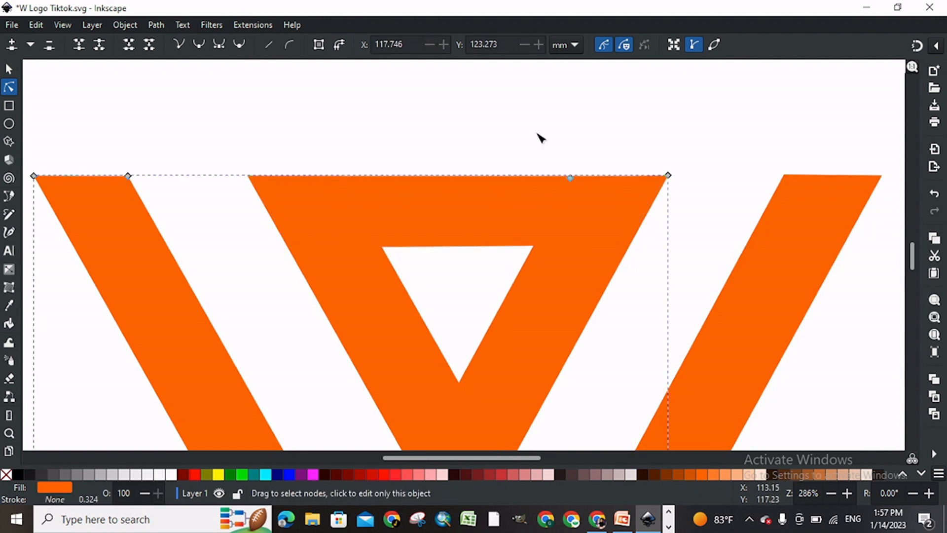
pyautogui.click(538, 134)
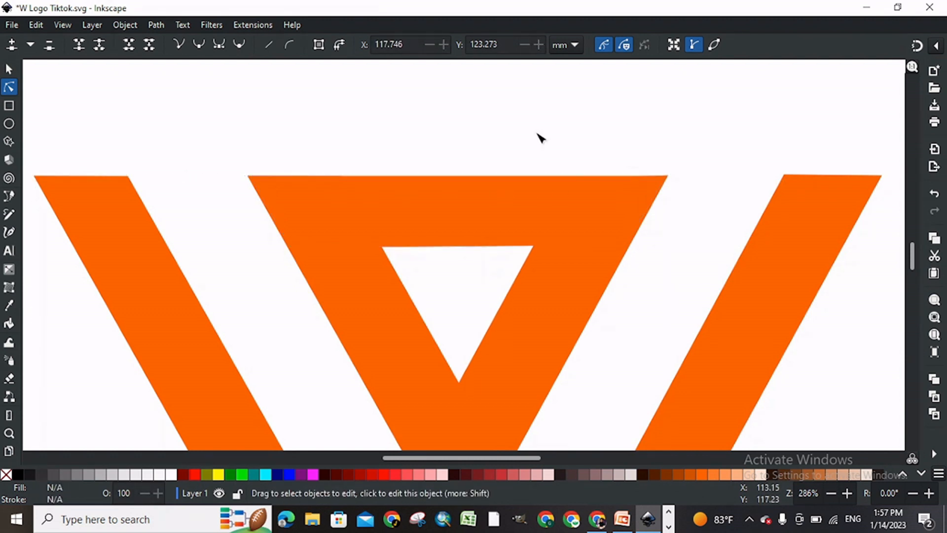
pyautogui.press('-')
pyautogui.press('-')
pyautogui.press('-')
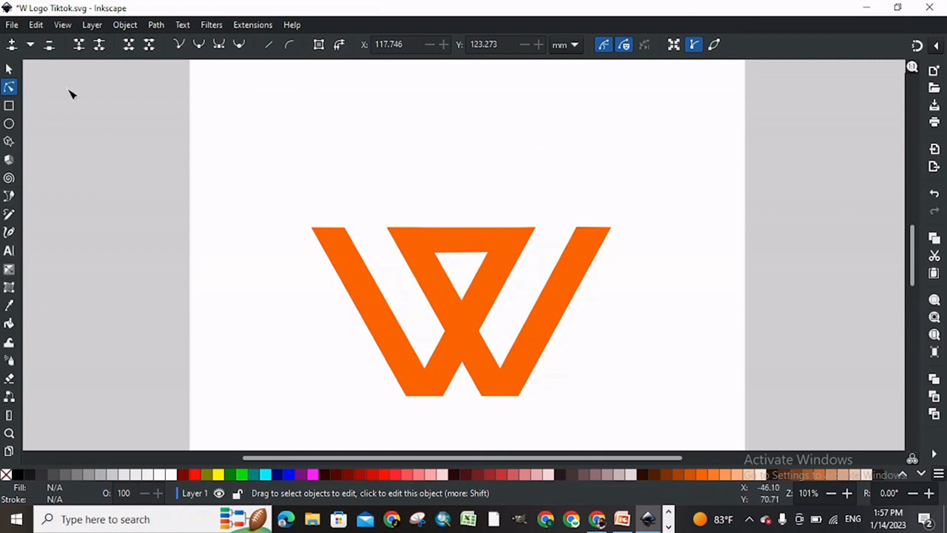
# Step: Move the crossbar and both V shapes together up about 8 mm, and save the document
pyautogui.click(10, 72)
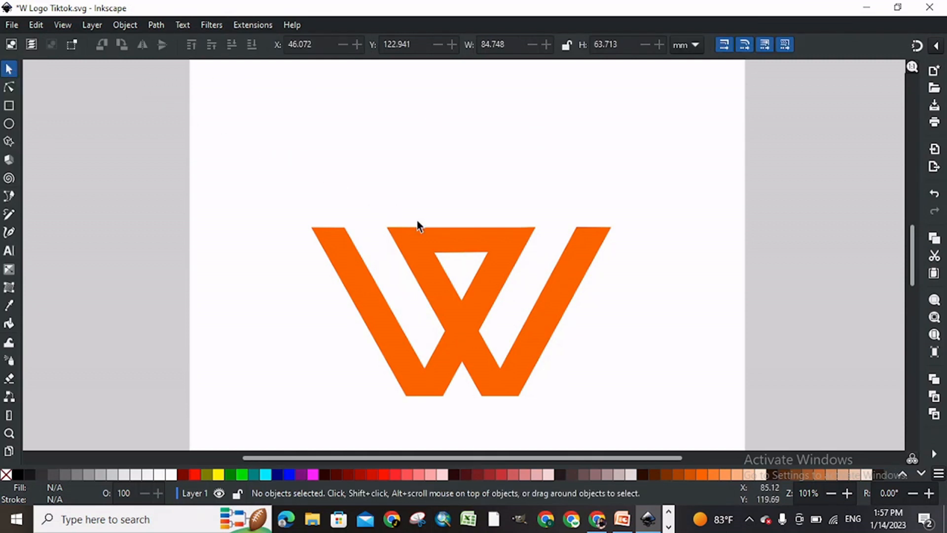
pyautogui.click(438, 230)
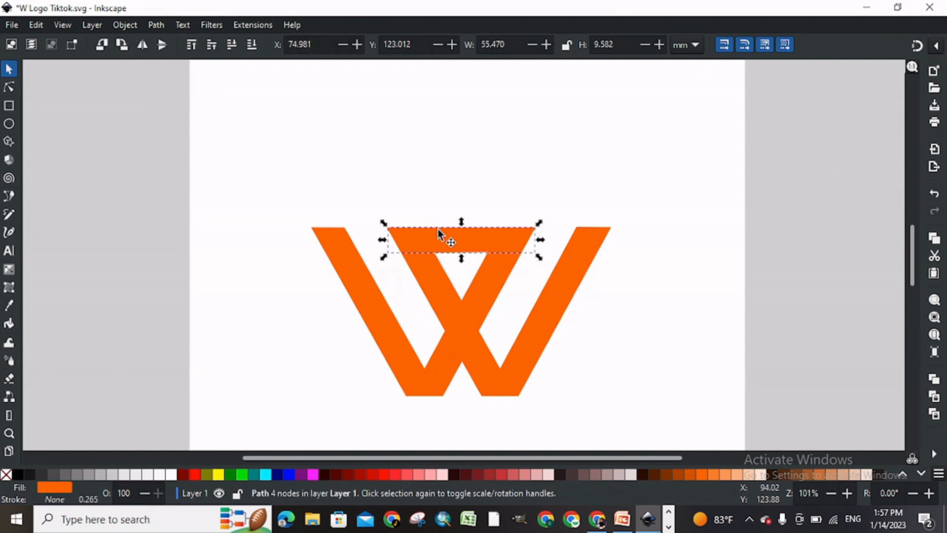
pyautogui.keyDown('shift'); pyautogui.click(481, 308); pyautogui.keyUp('shift')
pyautogui.keyDown('shift'); pyautogui.click(444, 296); pyautogui.keyUp('shift')
pyautogui.moveTo(444, 296); pyautogui.dragTo(446, 271)
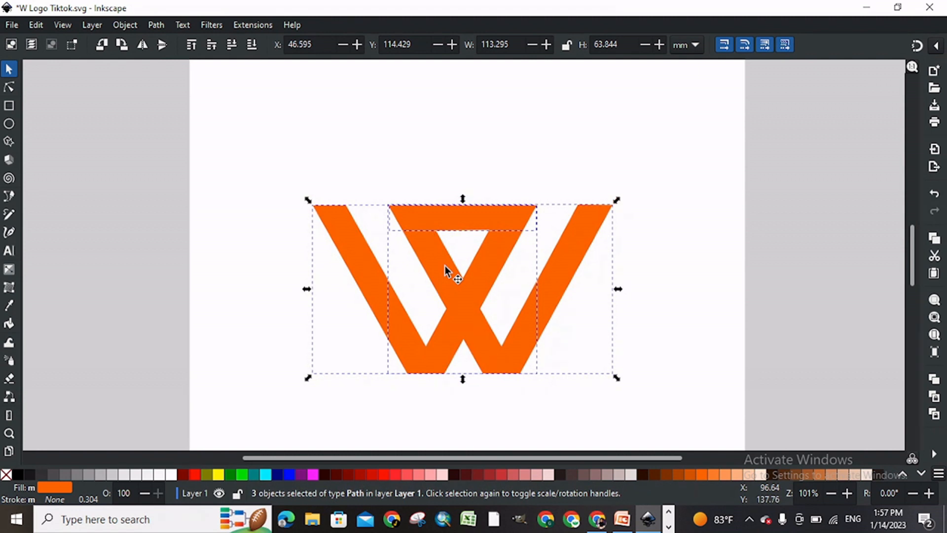
pyautogui.rightClick(445, 266)
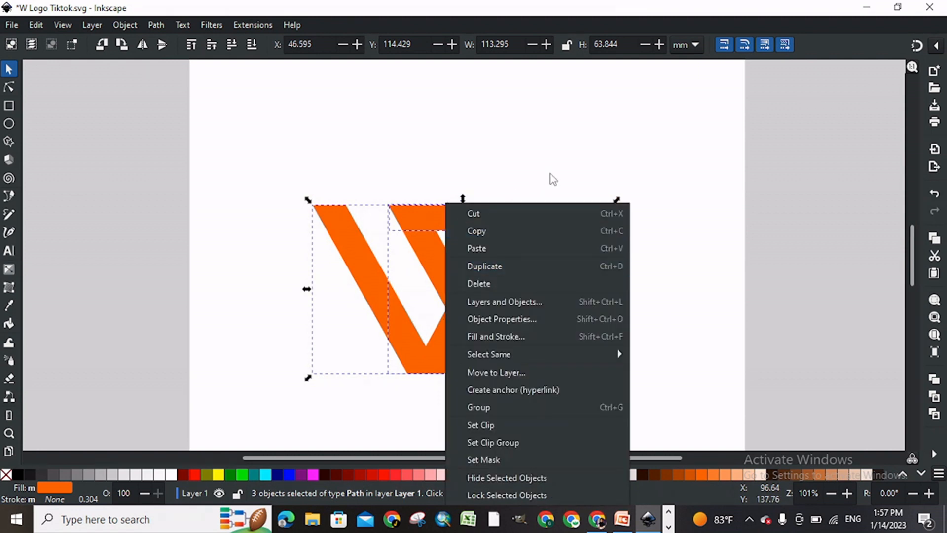
pyautogui.press('Escape')
pyautogui.hotkey('ctrl', 's')
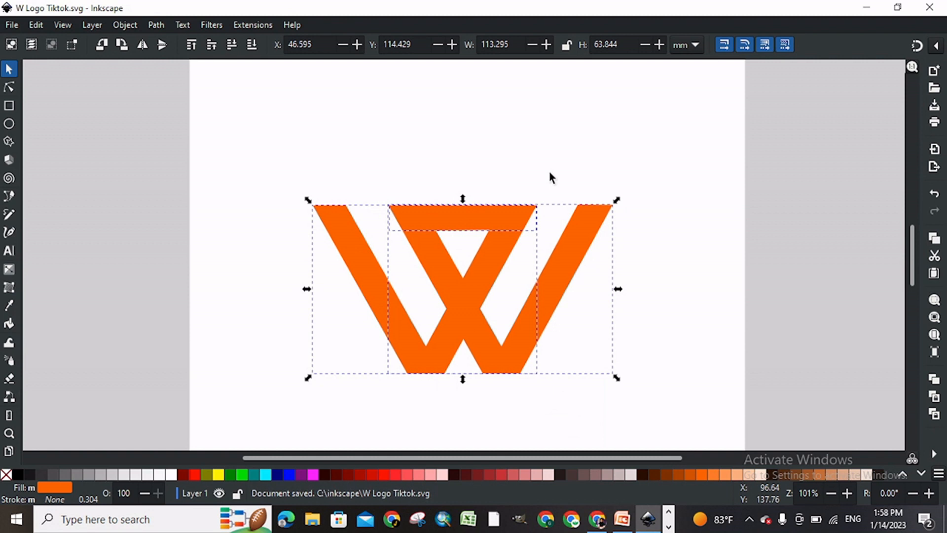
pyautogui.click(755, 171)
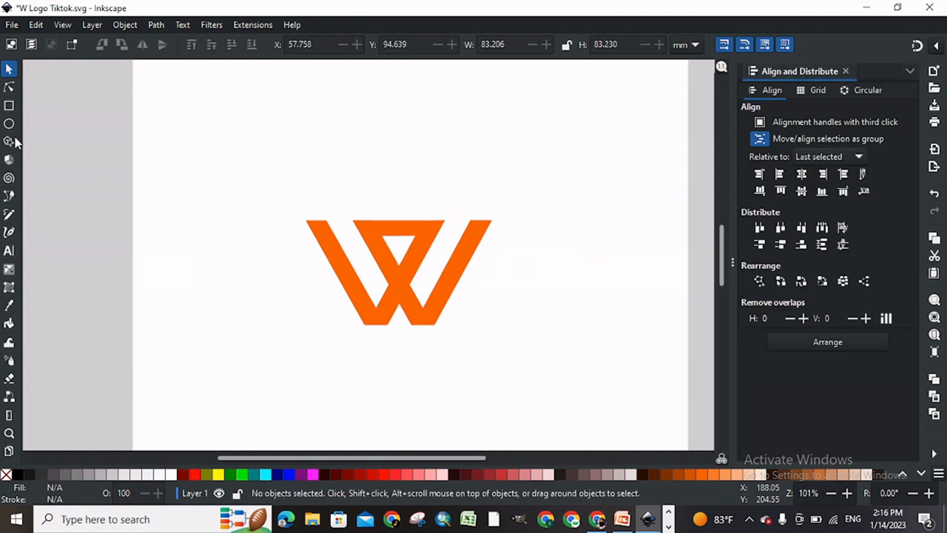
# Step: Draw a red circle, enlarge it to about 85 mm in diameter, and position it over the W logo
pyautogui.click(9, 123)
pyautogui.moveTo(323, 245); pyautogui.dragTo(434, 340)
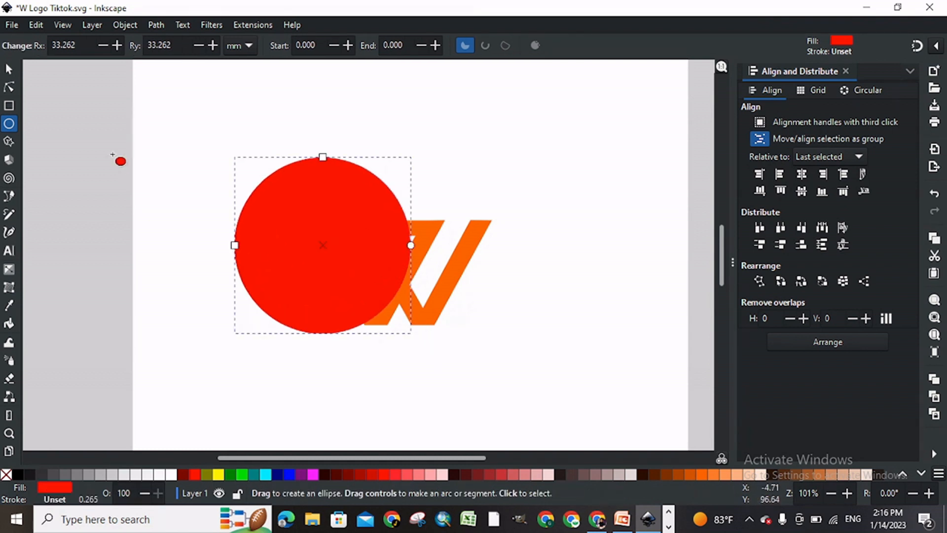
pyautogui.click(9, 70)
pyautogui.moveTo(326, 212); pyautogui.dragTo(401, 228)
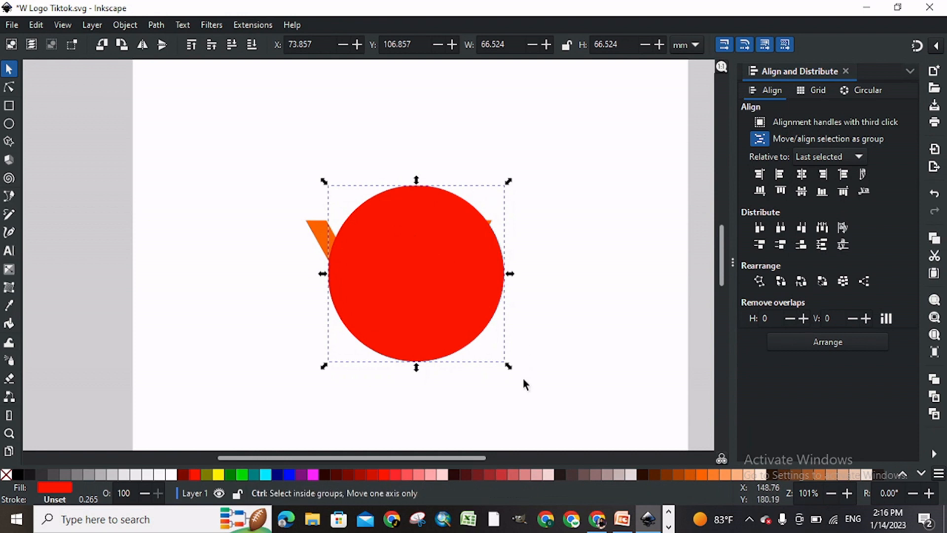
pyautogui.moveTo(508, 367); pyautogui.dragTo(532, 390)
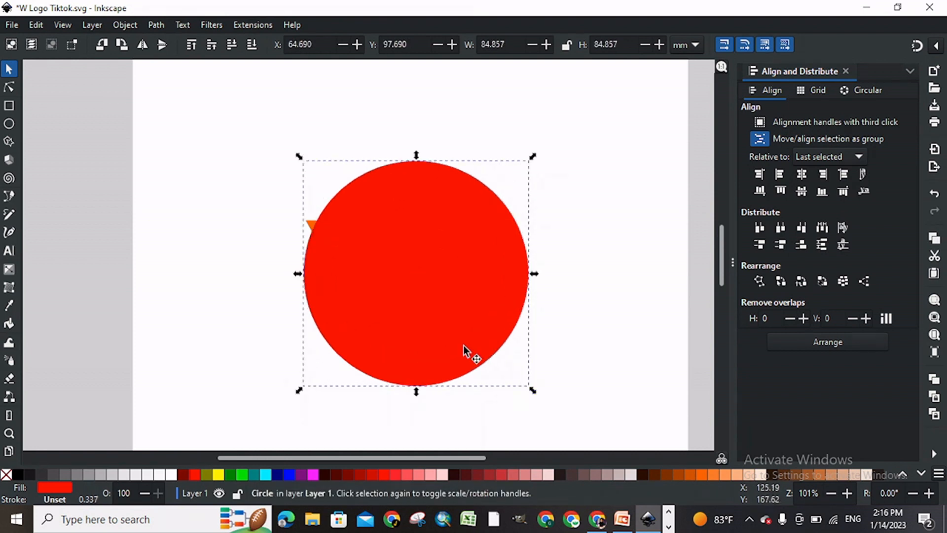
pyautogui.moveTo(449, 334); pyautogui.dragTo(439, 334)
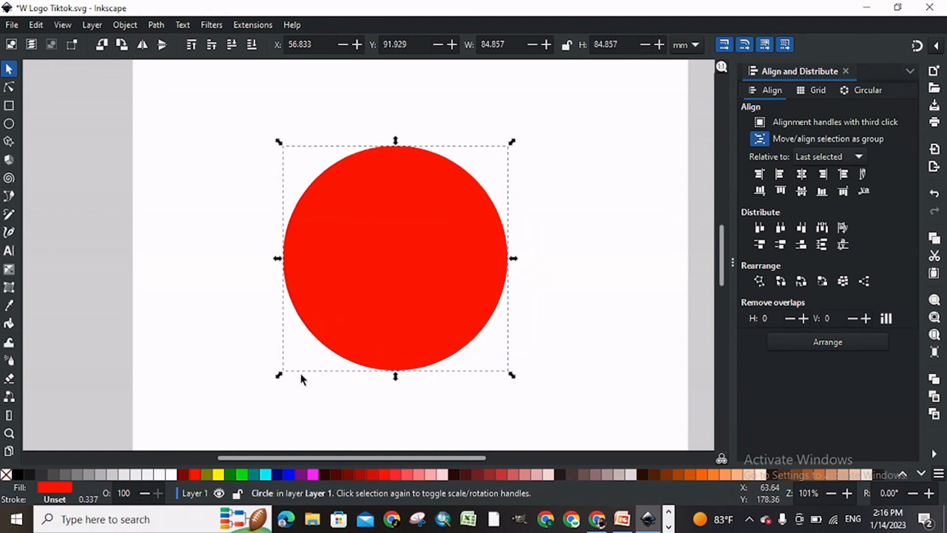
# Step: Centre the circle behind the W logo on both axes, and nudge the logo down about 3 mm within it
pyautogui.click(252, 45)
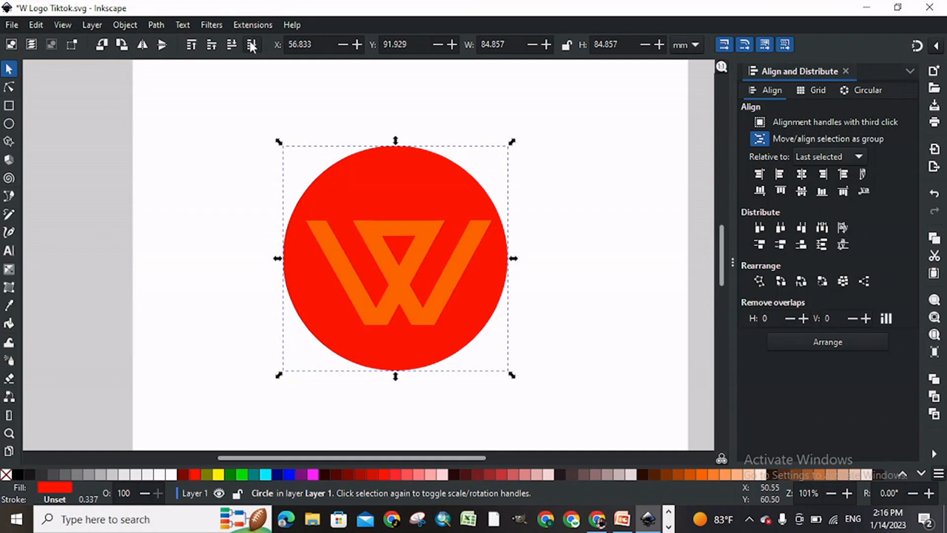
pyautogui.keyDown('shift'); pyautogui.click(408, 250); pyautogui.keyUp('shift')
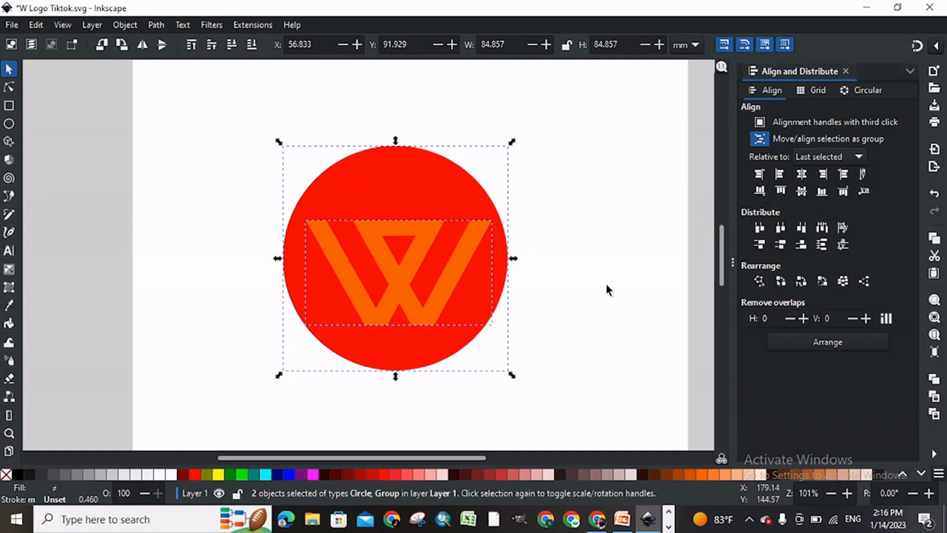
pyautogui.click(802, 176)
pyautogui.click(803, 190)
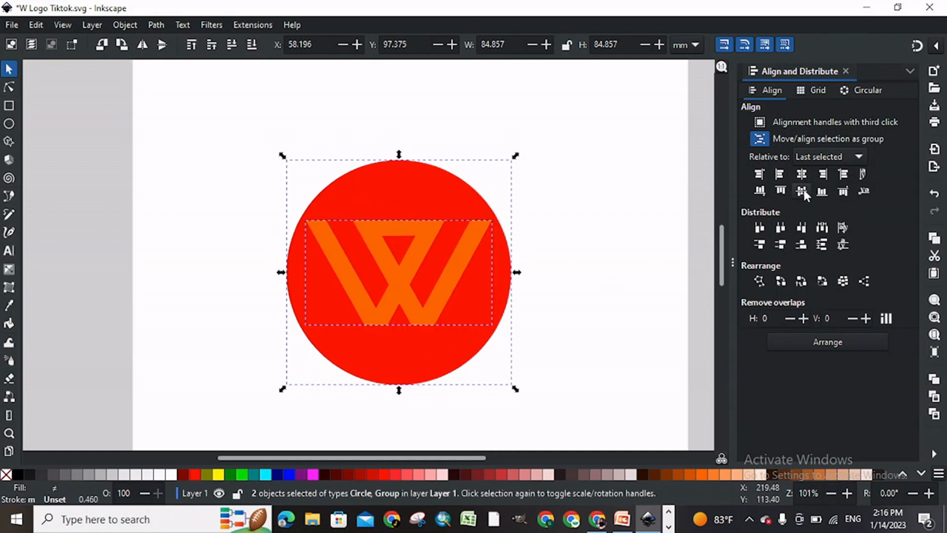
pyautogui.click(666, 219)
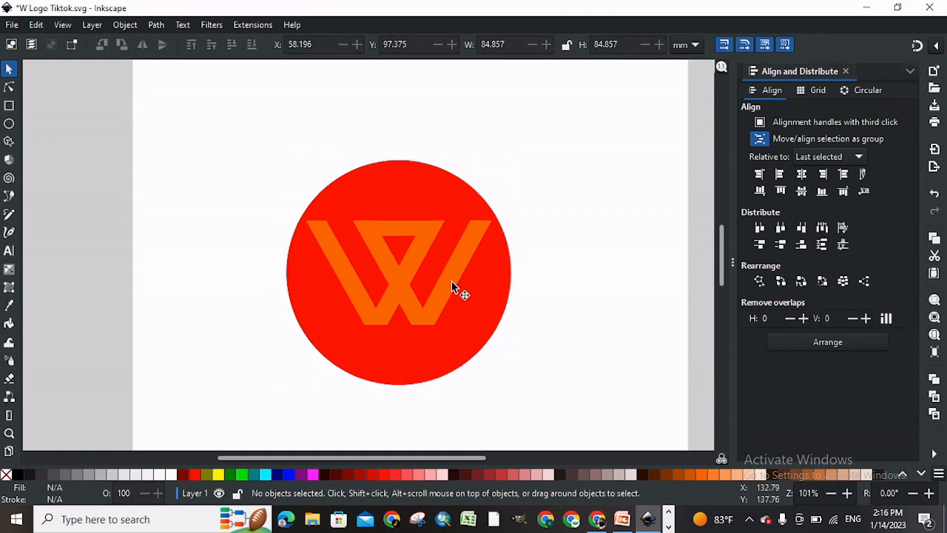
pyautogui.click(428, 298)
pyautogui.moveTo(428, 303); pyautogui.dragTo(429, 305)
# Step: Fill the circle with orange and the W logo with white
pyautogui.click(433, 359)
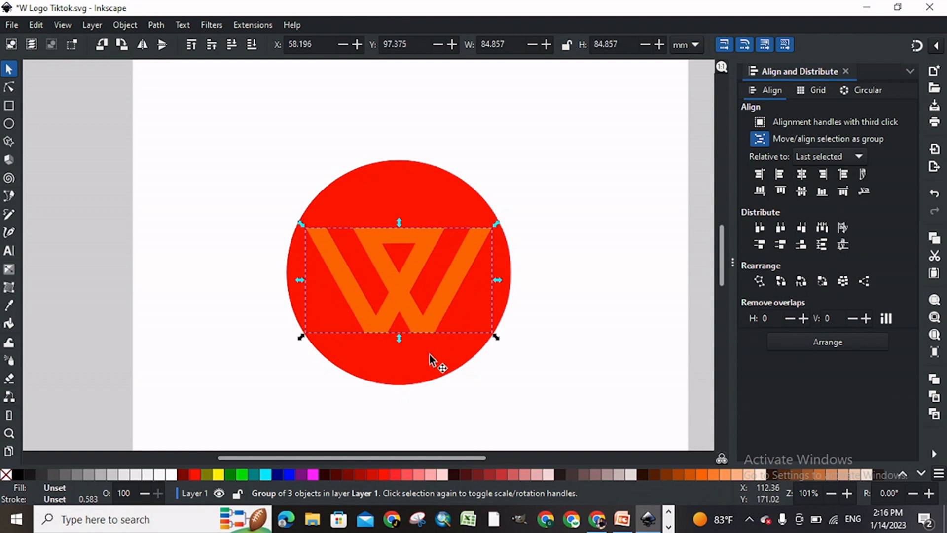
pyautogui.click(704, 475)
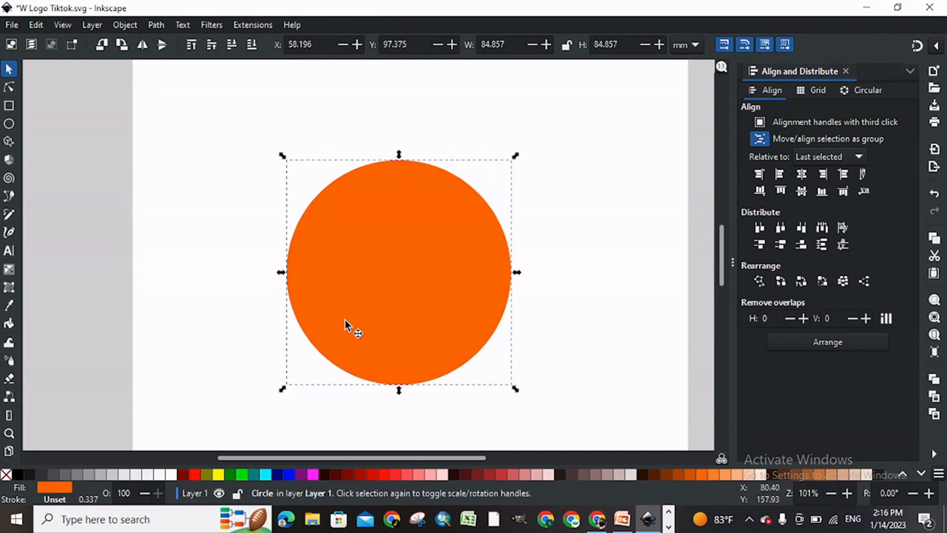
pyautogui.keyDown('alt'); pyautogui.click(395, 266); pyautogui.keyUp('alt')
pyautogui.click(176, 473)
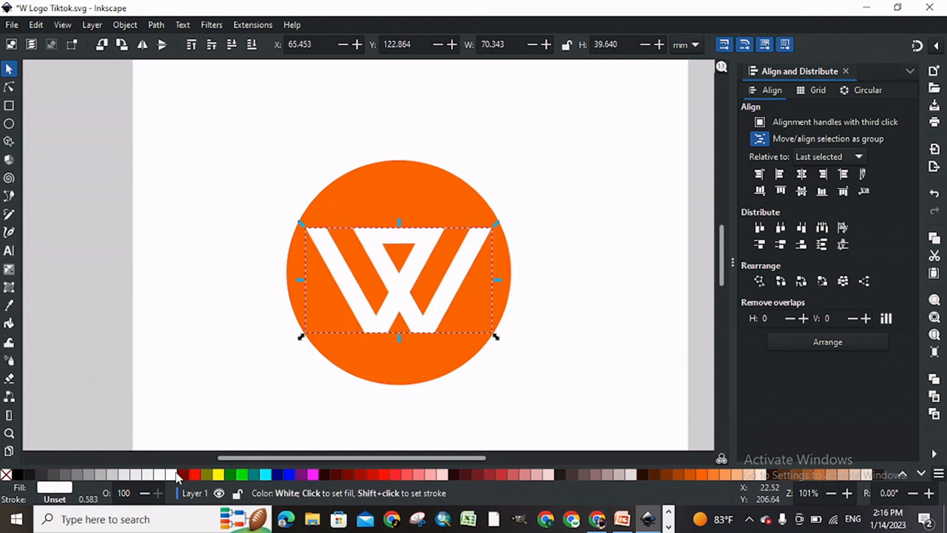
pyautogui.click(419, 164)
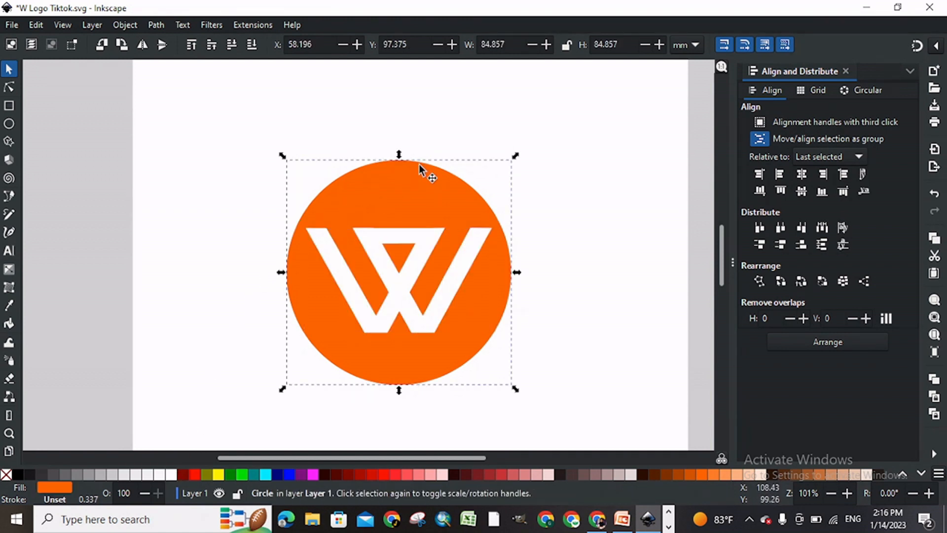
# Step: Resize the circle behind the W logo to about 84 mm in diameter, and ungroup the W
pyautogui.moveTo(512, 386); pyautogui.dragTo(510, 383)
pyautogui.keyDown('shift'); pyautogui.click(433, 321); pyautogui.keyUp('shift')
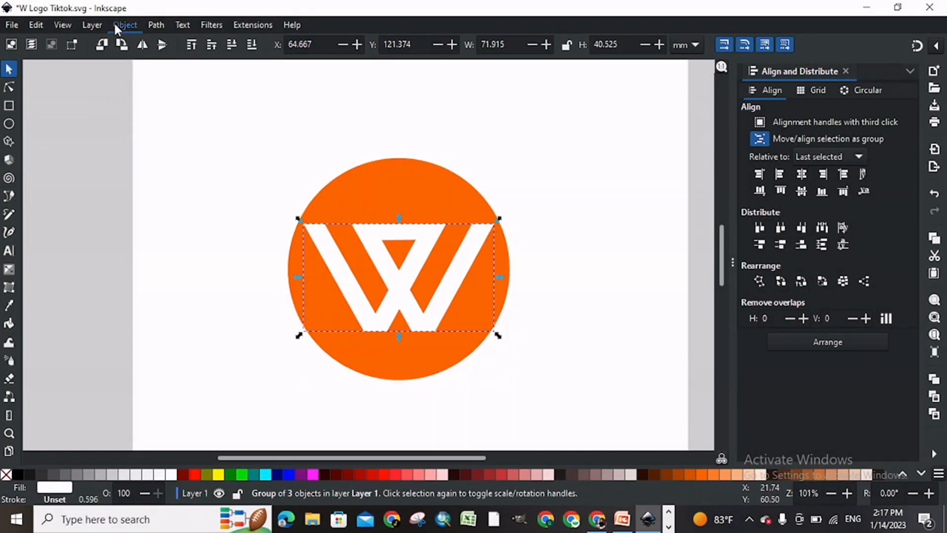
pyautogui.click(115, 26)
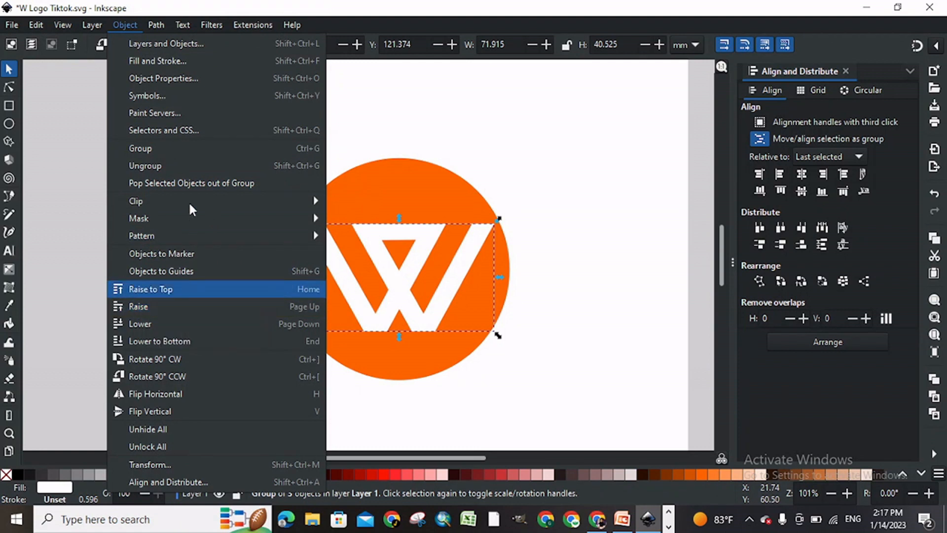
pyautogui.click(183, 170)
pyautogui.click(268, 203)
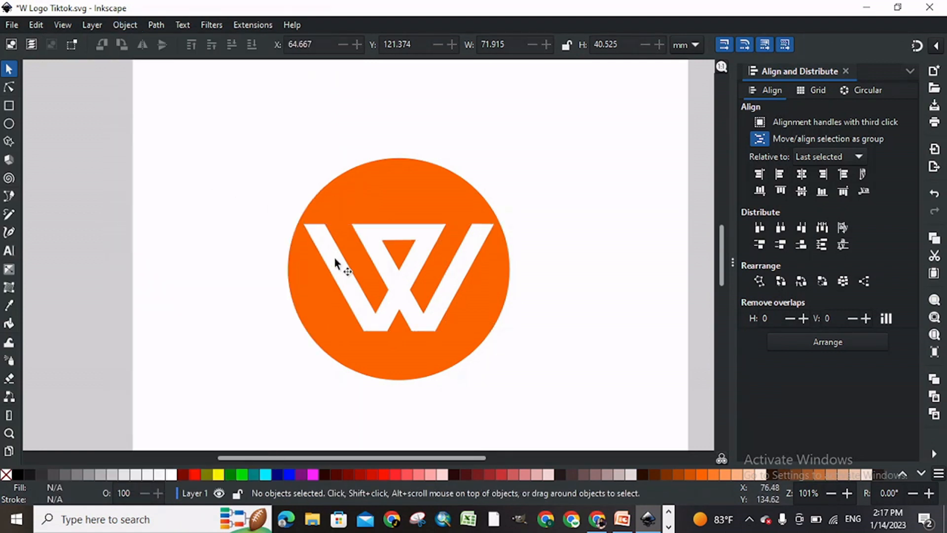
# Step: Cut the left V shape out of the orange circle with a path Difference
pyautogui.click(333, 257)
pyautogui.keyDown('shift'); pyautogui.click(363, 200); pyautogui.keyUp('shift')
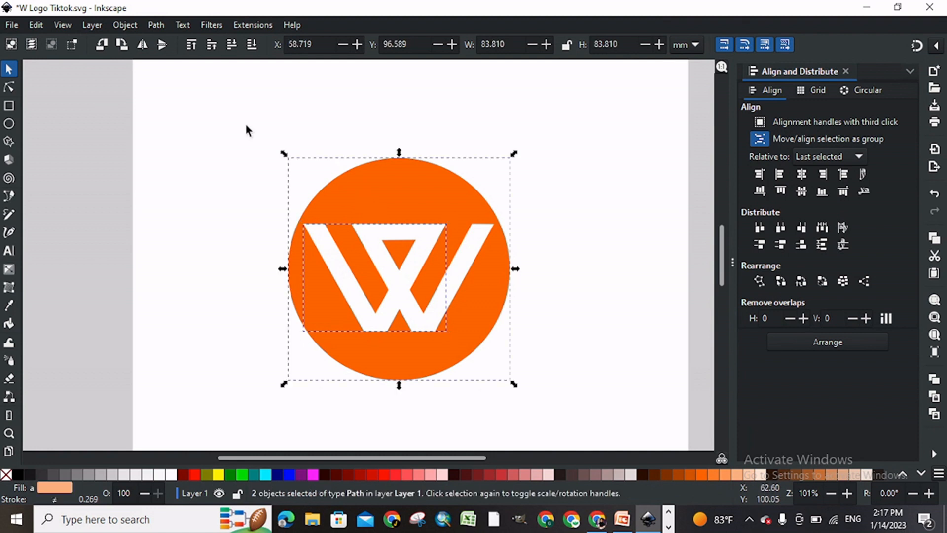
pyautogui.click(152, 23)
pyautogui.click(176, 113)
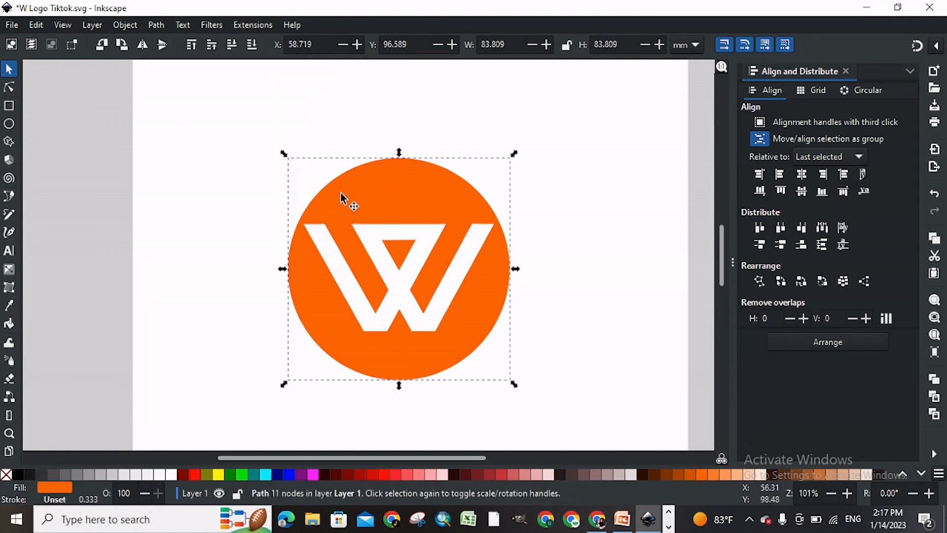
# Step: Cut the crossbar out of the orange circle with a path Difference
pyautogui.click(380, 232)
pyautogui.keyDown('shift'); pyautogui.click(380, 196); pyautogui.keyUp('shift')
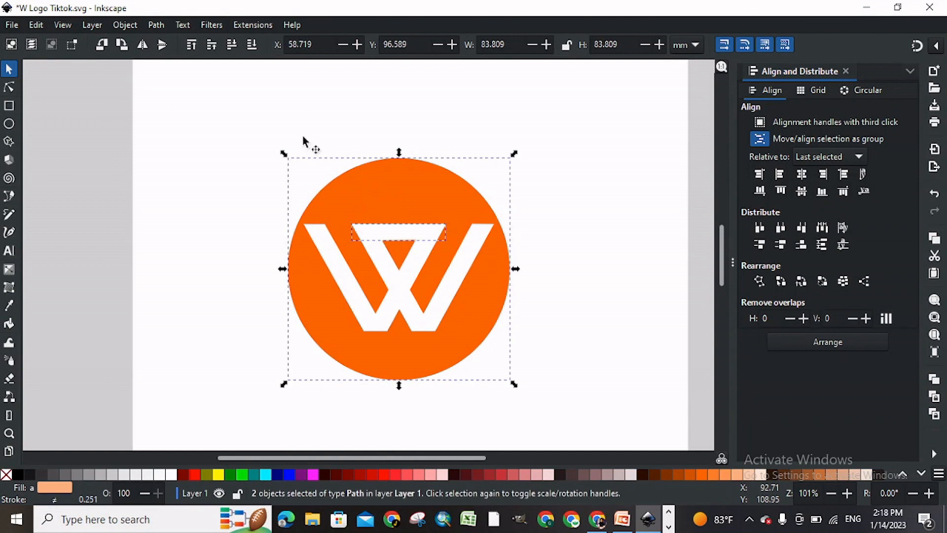
pyautogui.click(159, 21)
pyautogui.click(174, 110)
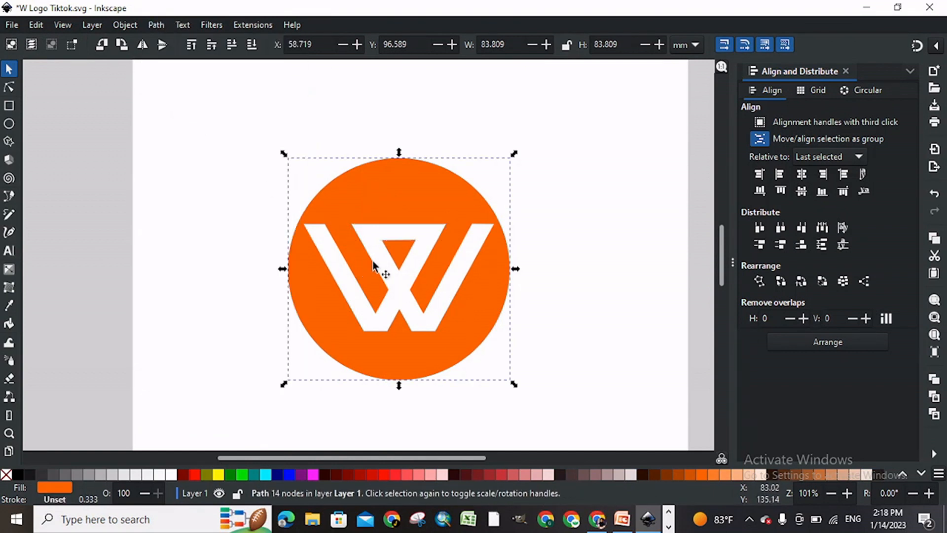
# Step: Cut the right V shape out of the orange circle with a path Difference, and save the document
pyautogui.click(404, 278)
pyautogui.keyDown('shift'); pyautogui.click(425, 182); pyautogui.keyUp('shift')
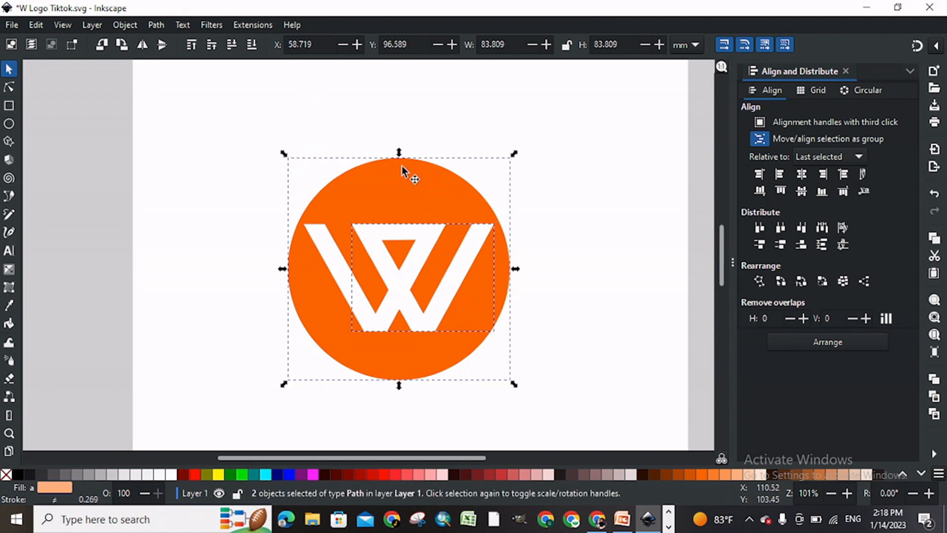
pyautogui.hotkey('ctrl', '-')
pyautogui.press('Escape')
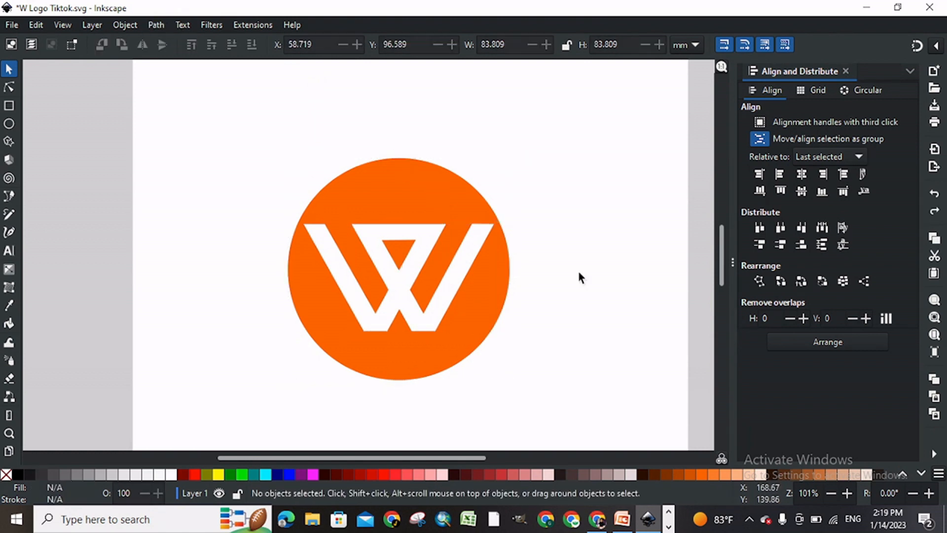
pyautogui.hotkey('ctrl', 's')
pyautogui.hotkey('ctrl', 's')
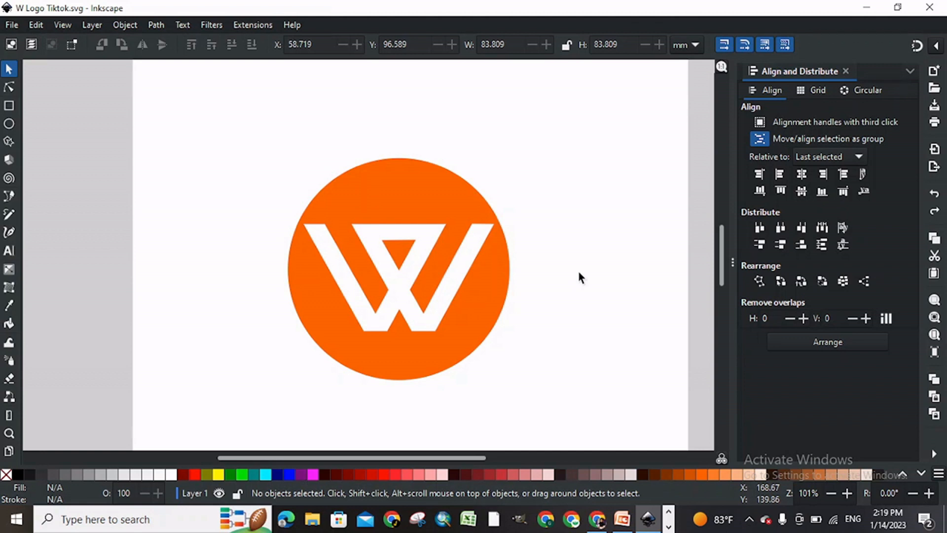
# Step: Enlarge the cut-out circle logo to about 95 mm in diameter, and close the Align and Distribute dialog
pyautogui.click(463, 334)
pyautogui.moveTo(516, 389); pyautogui.dragTo(537, 404)
pyautogui.moveTo(454, 369); pyautogui.dragTo(452, 371)
pyautogui.click(558, 372)
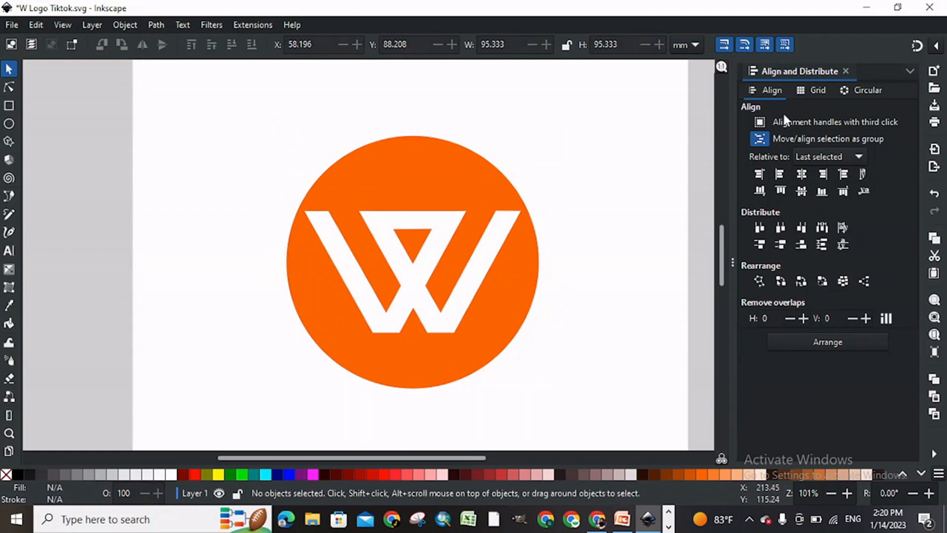
pyautogui.click(847, 68)
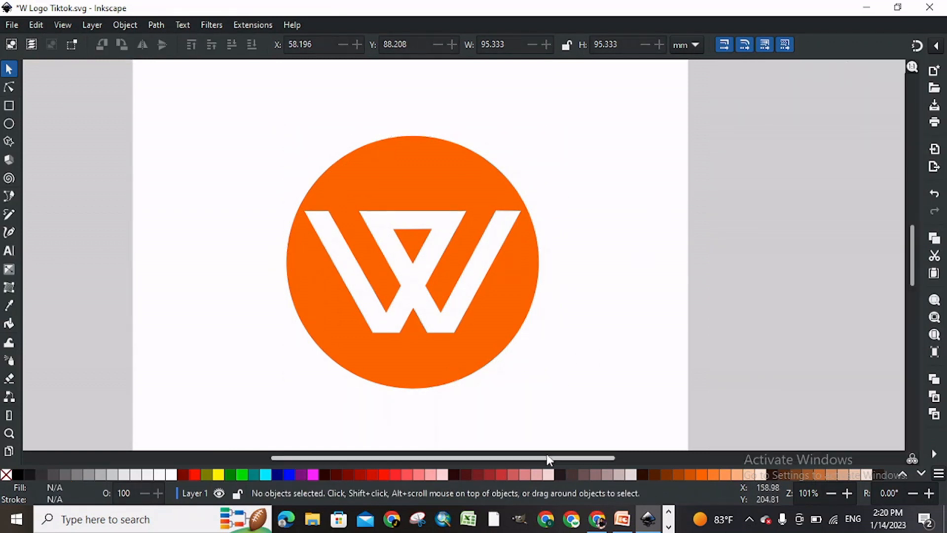
# Step: Move the logo about 5.5 mm left and 2.4 mm down on the page, and save the document
pyautogui.moveTo(543, 459); pyautogui.dragTo(513, 459)
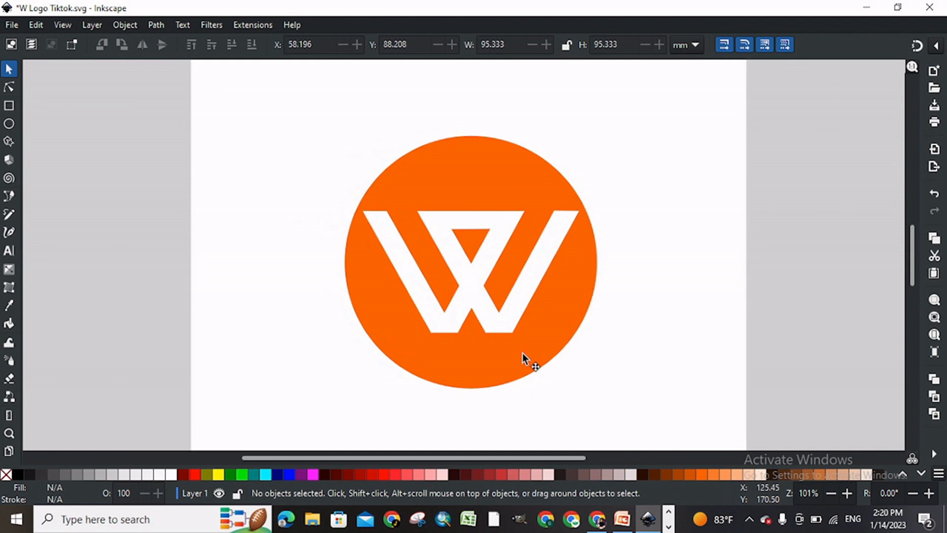
pyautogui.moveTo(508, 359); pyautogui.dragTo(503, 363)
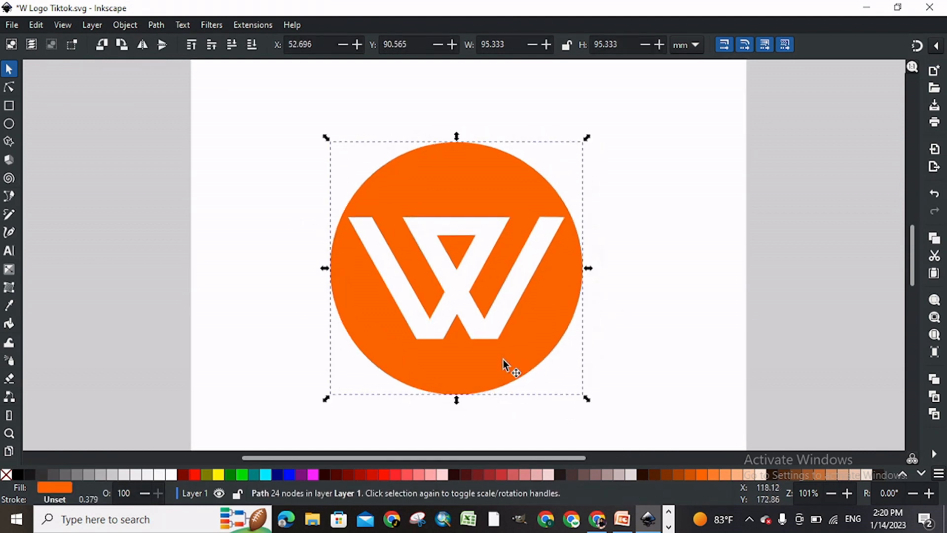
pyautogui.click(779, 302)
pyautogui.hotkey('ctrl', 's')
pyautogui.hotkey('ctrl', 's')
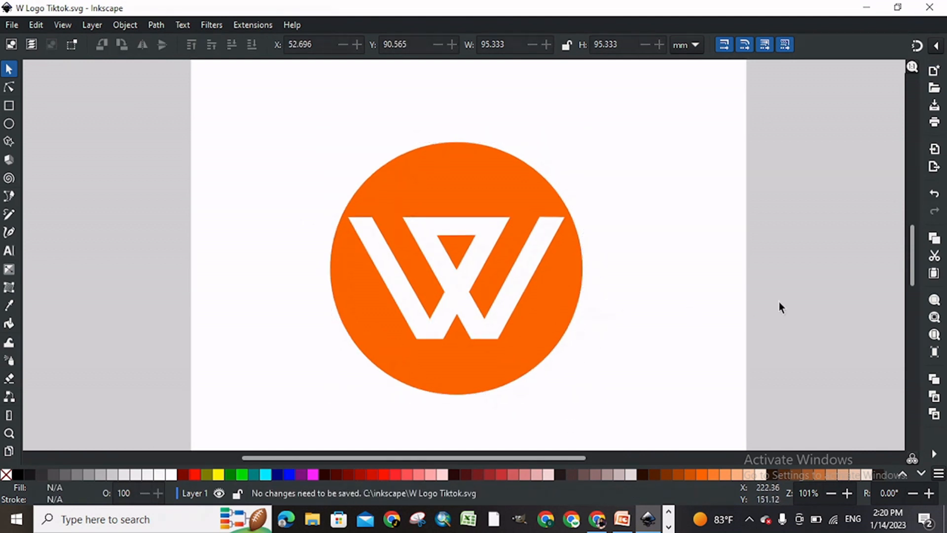
# Step: Scale the logo up around its centre to about 99.5 mm in diameter, and deselect it
pyautogui.click(564, 319)
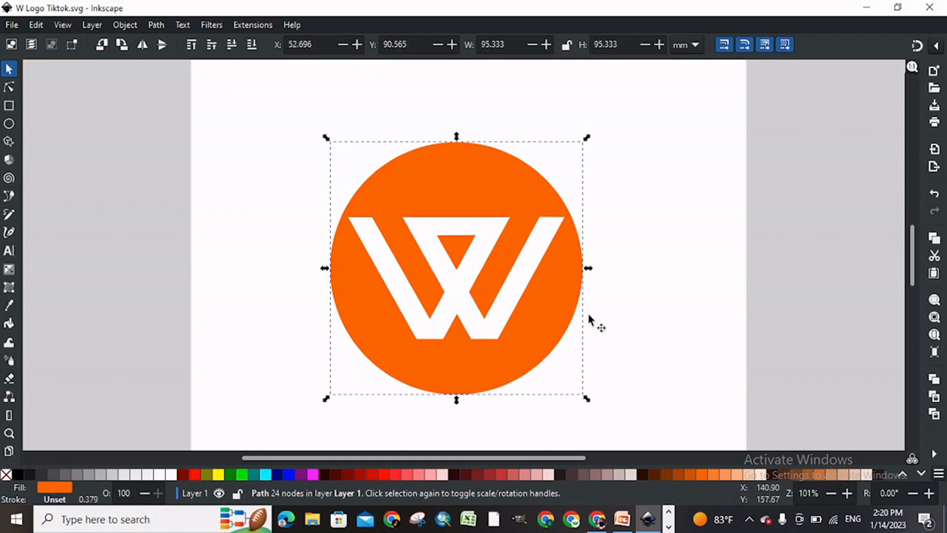
pyautogui.moveTo(594, 405); pyautogui.dragTo(592, 405)
pyautogui.click(794, 239)
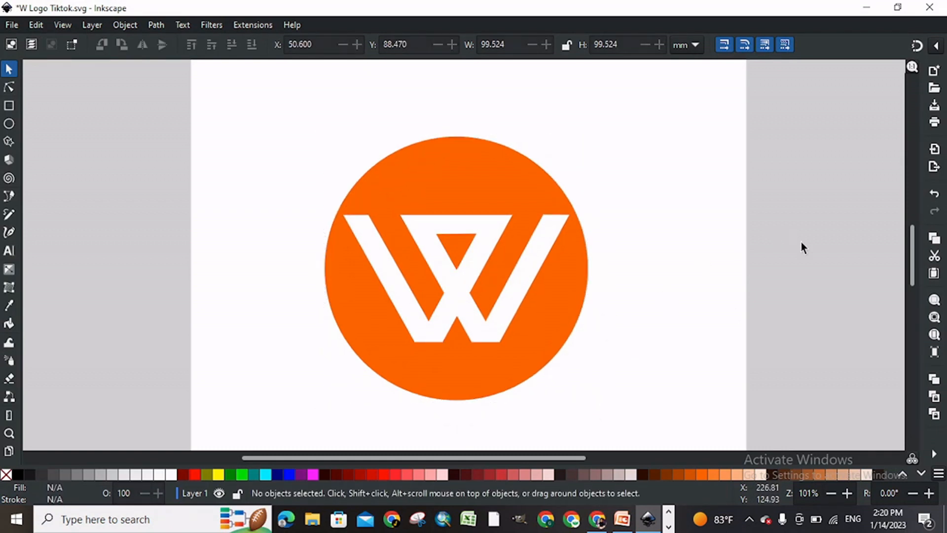